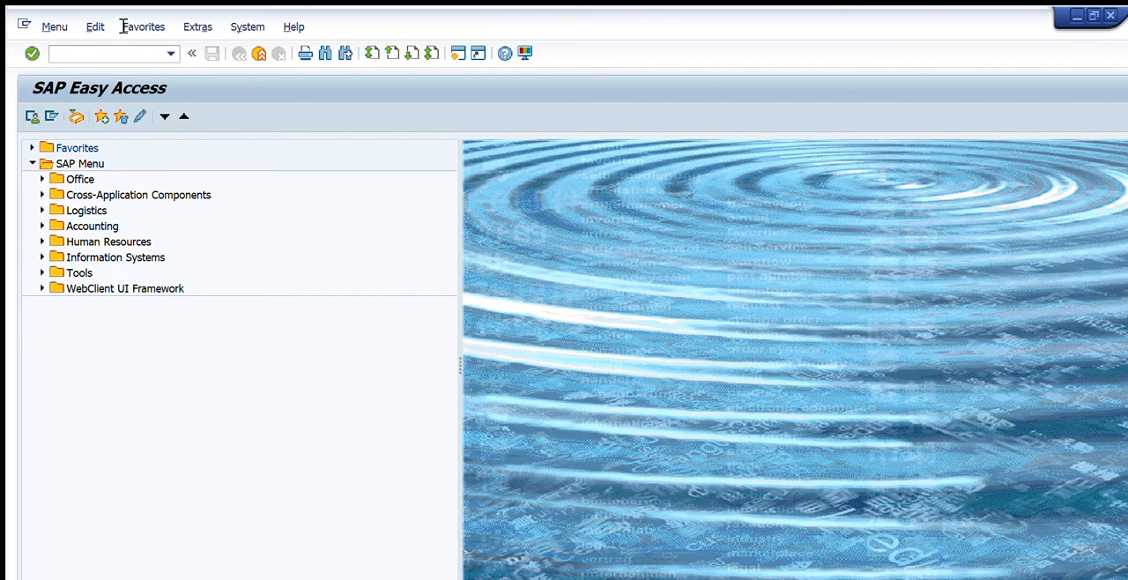
Start transaction ME2M to list purchasing documents by material.
{"action": "type", "text": "me2m"}
{"action": "key", "text": "Return"}
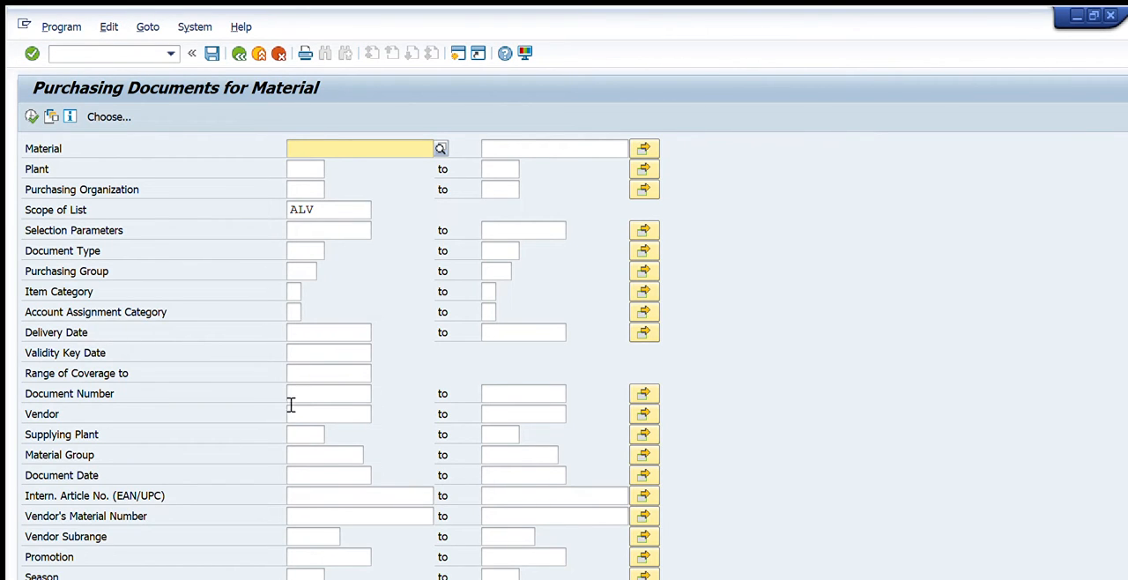
Restrict the purchasing document selection to supplying plant 3004.
{"action": "left_click", "coordinate": [298, 433]}
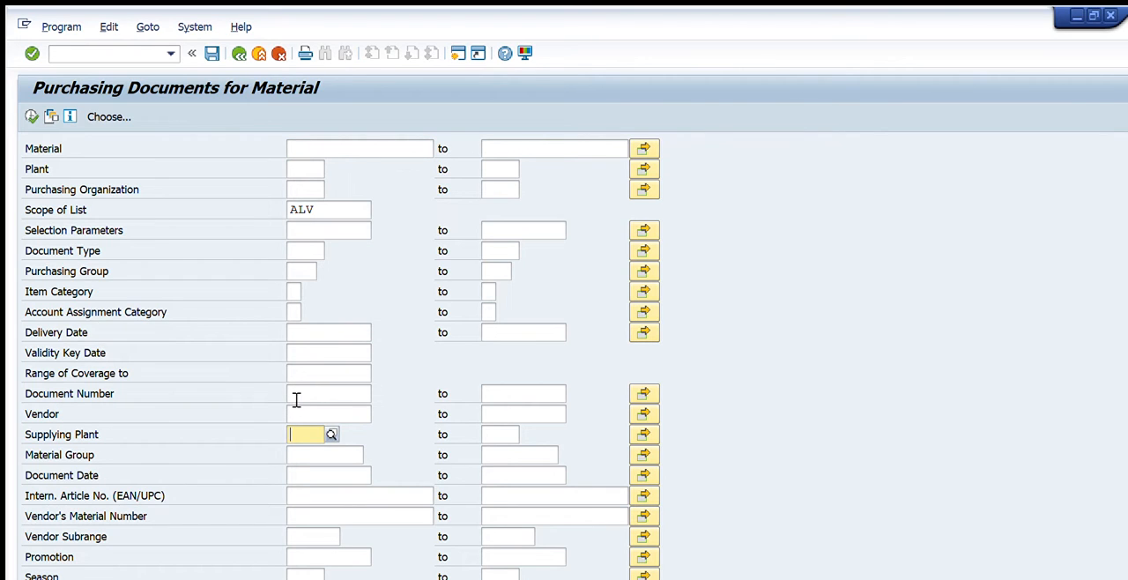
{"action": "key", "text": "Down"}
{"action": "key", "text": "Down"}
{"action": "key", "text": "Down"}
{"action": "key", "text": "Down"}
{"action": "key", "text": "Down"}
{"action": "key", "text": "Down"}
{"action": "key", "text": "Down"}
{"action": "key", "text": "Down"}
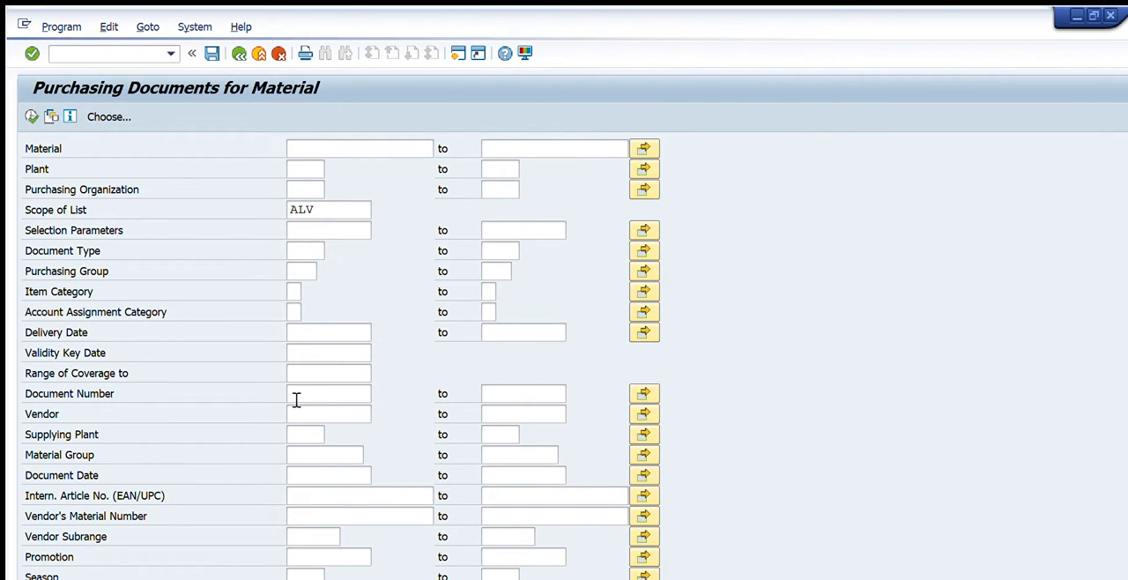
{"action": "type", "text": "3004"}
Limit the document date to 01.08.2022 through 10.08.2022 and run the purchasing documents report.
{"action": "key", "text": "Down"}
{"action": "key", "text": "Down"}
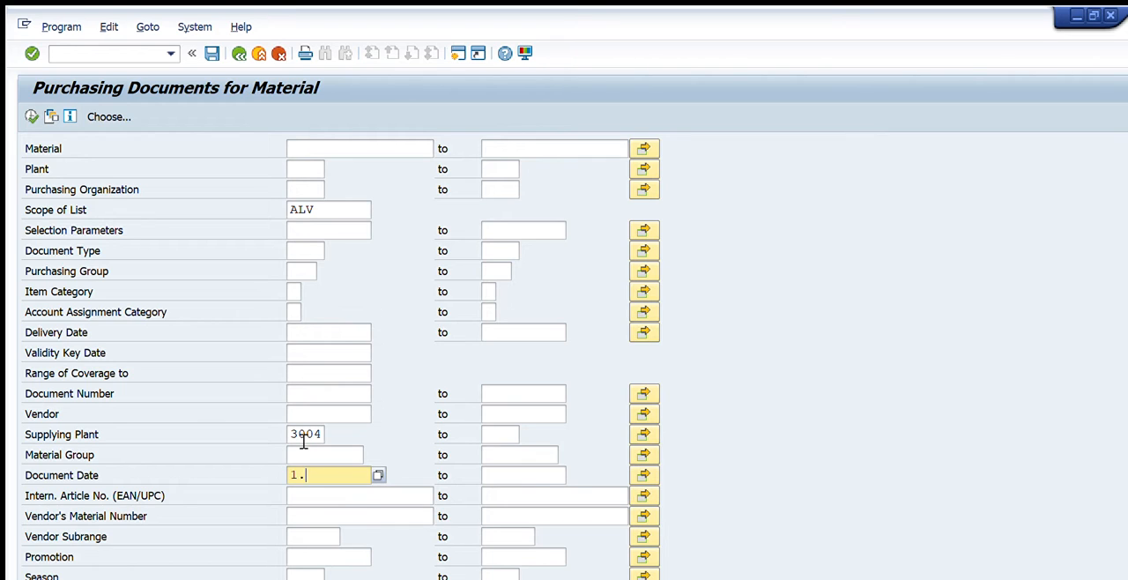
{"action": "type", "text": "1.8.2022"}
{"action": "key", "text": "Tab"}
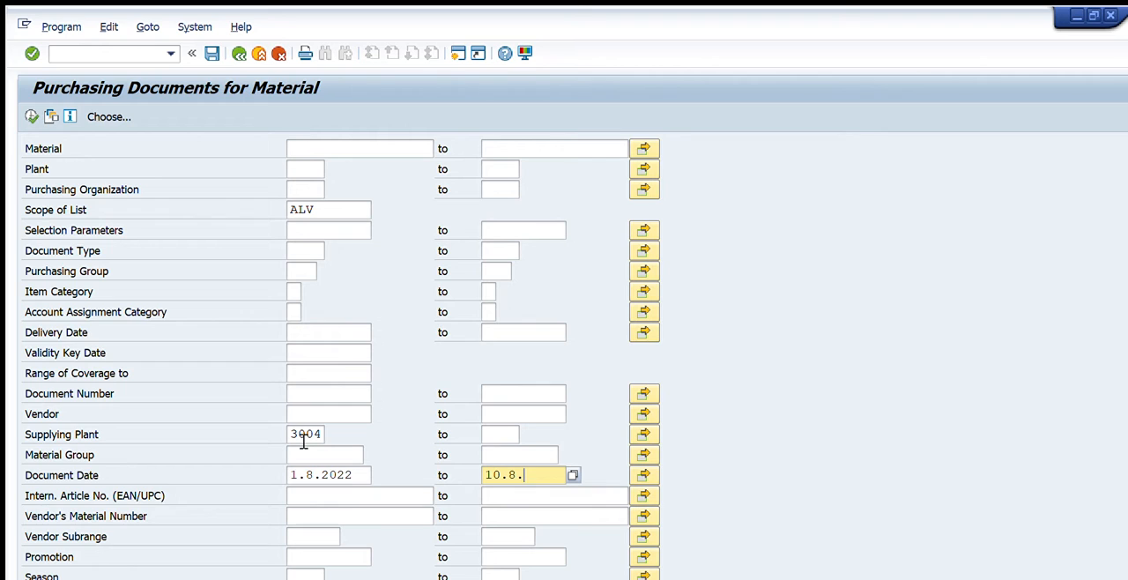
{"action": "type", "text": "10.08.2022"}
{"action": "key", "text": "Return"}
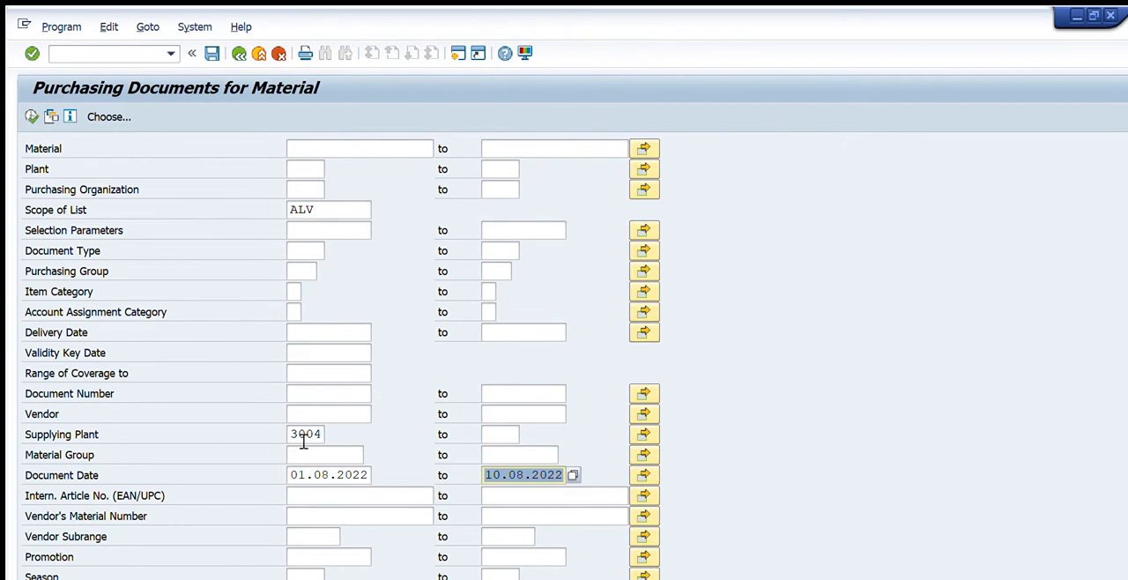
{"action": "key", "text": "F8"}
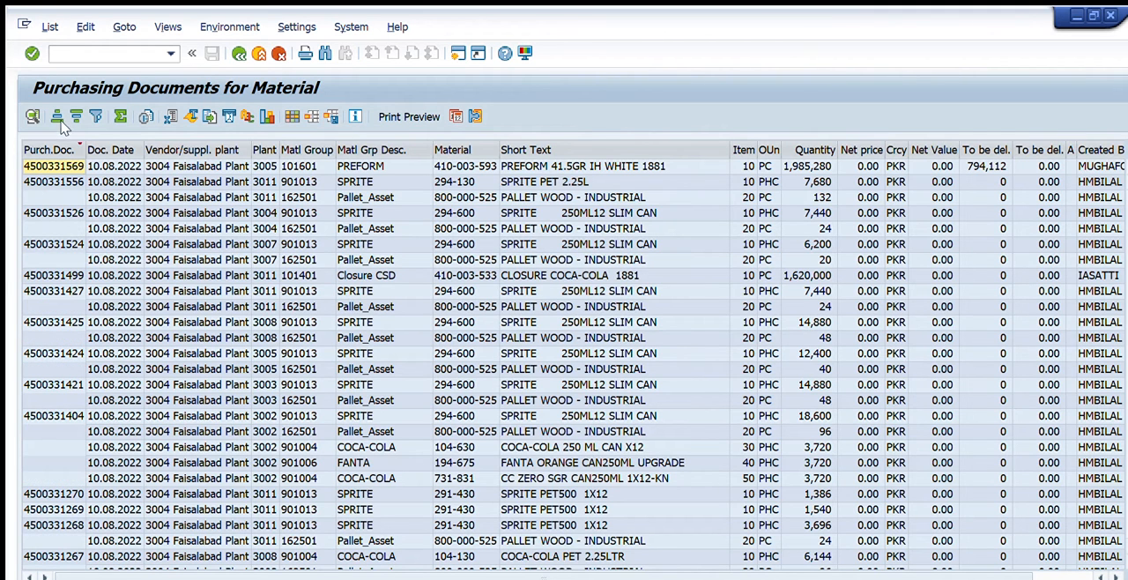
Examine the listed purchasing documents, including their plant, material, quantity, creator and release strategy columns.
{"action": "left_click", "coordinate": [52, 150]}
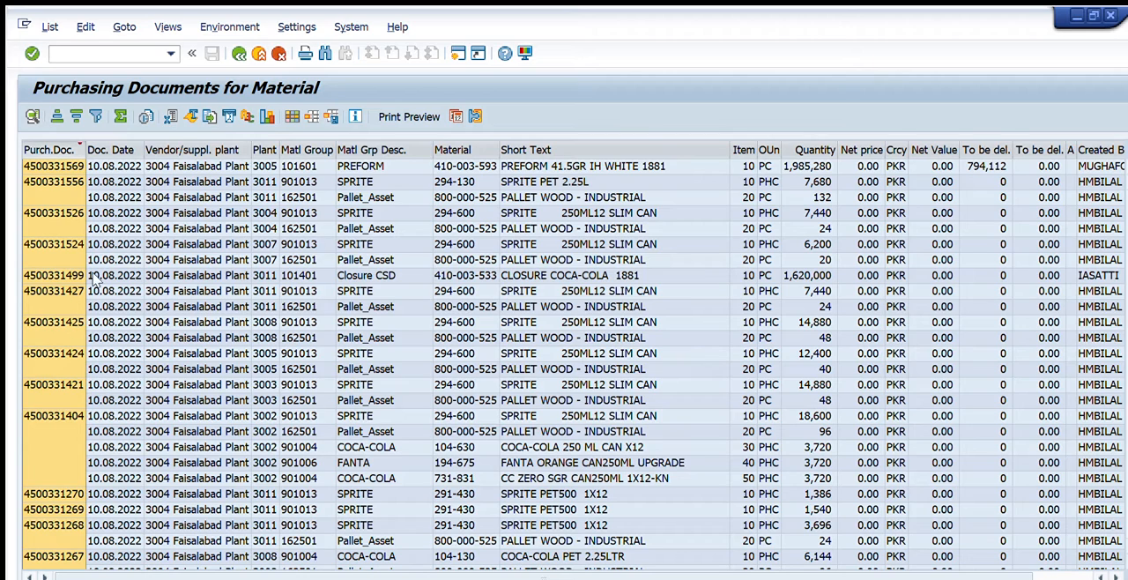
{"action": "left_click", "coordinate": [114, 197]}
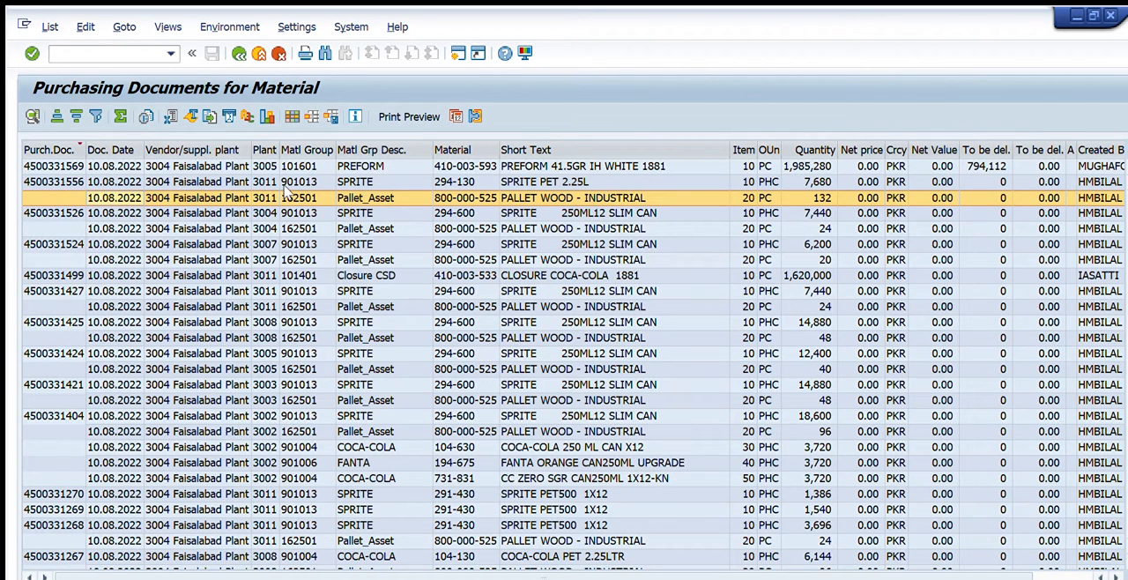
{"action": "left_click", "coordinate": [284, 185]}
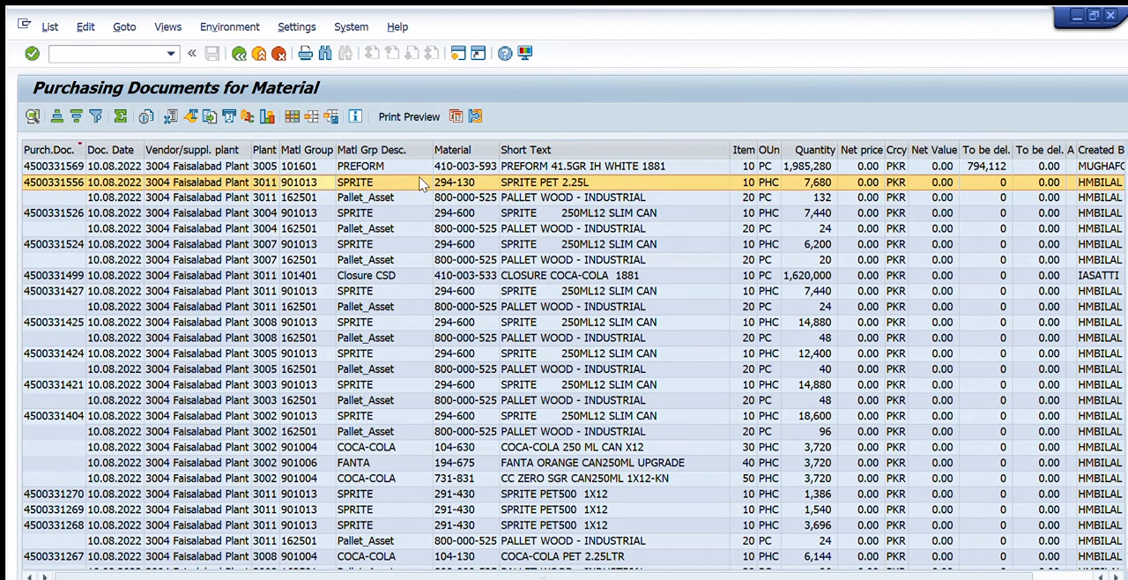
{"action": "scroll", "coordinate": [646, 543], "scroll_direction": "right", "scroll_amount": 1}
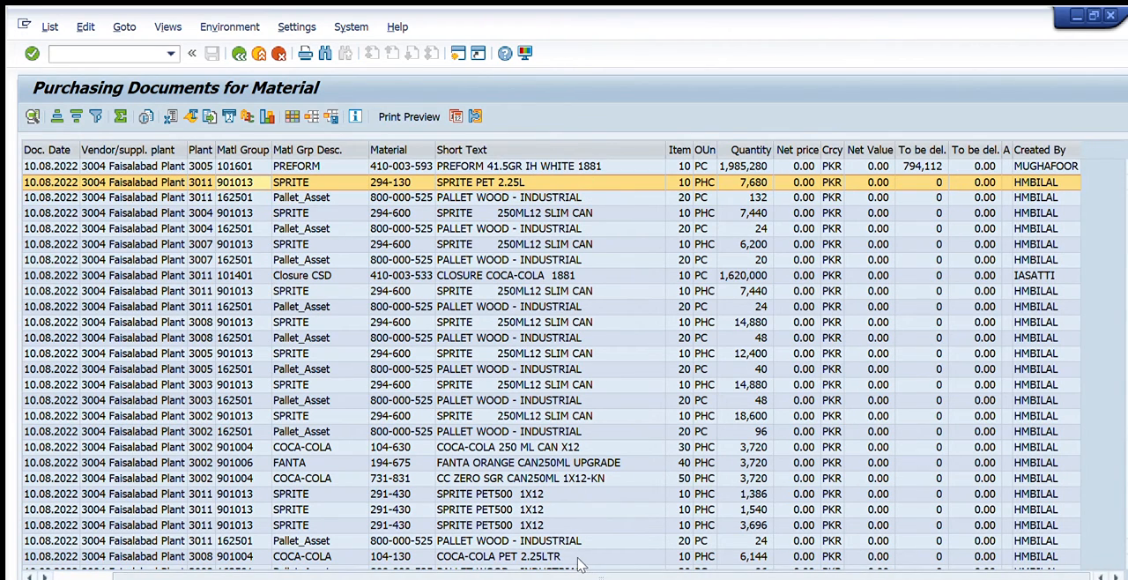
{"action": "scroll", "coordinate": [445, 564], "scroll_direction": "left", "scroll_amount": 1}
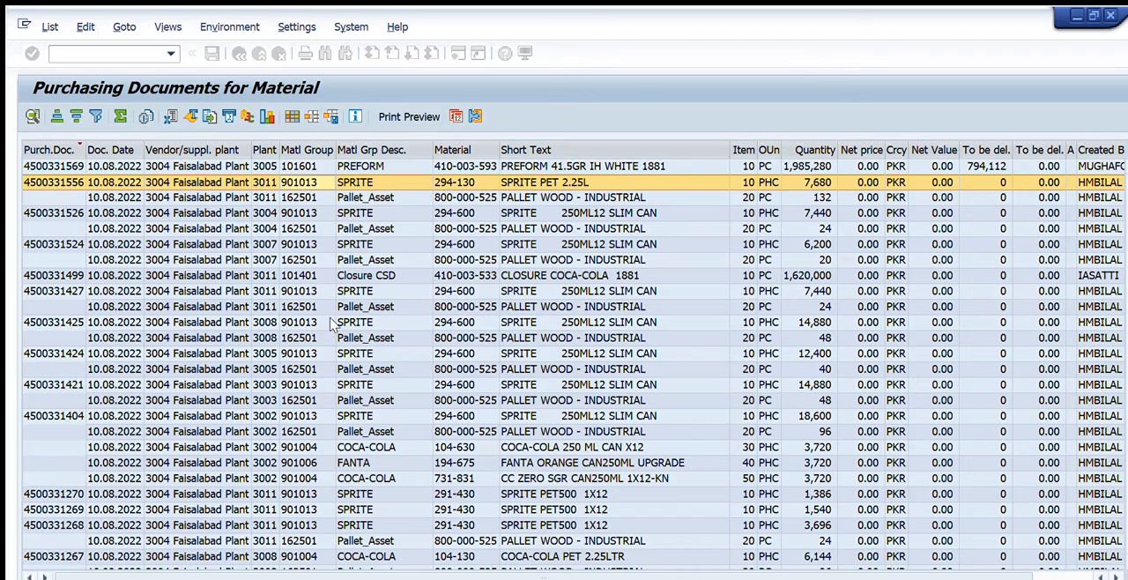
{"action": "scroll", "coordinate": [330, 318], "scroll_direction": "down", "scroll_amount": 3}
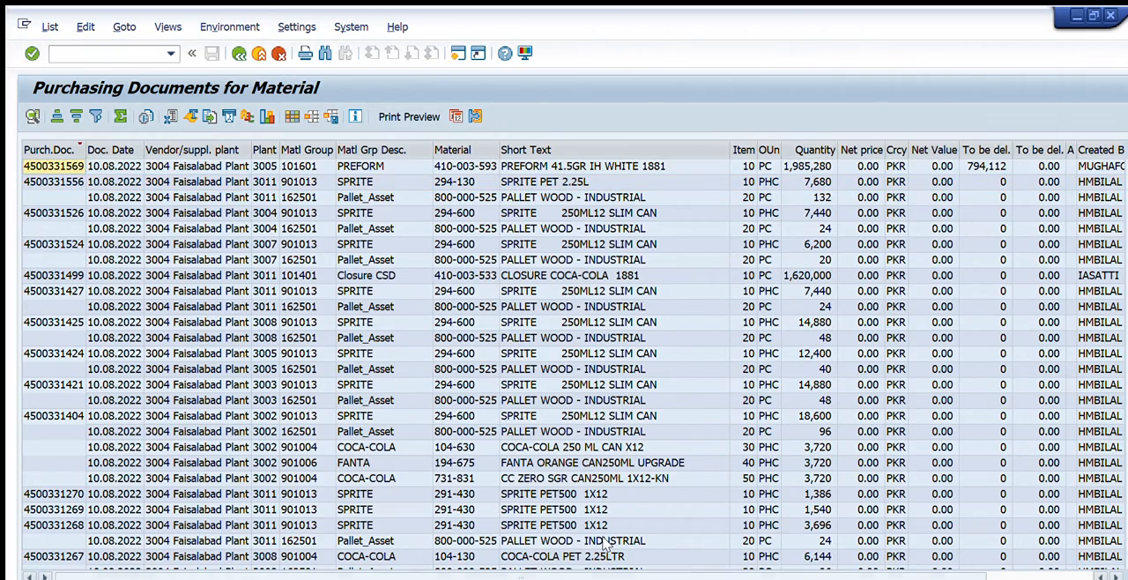
{"action": "scroll", "coordinate": [607, 544], "scroll_direction": "right", "scroll_amount": 2}
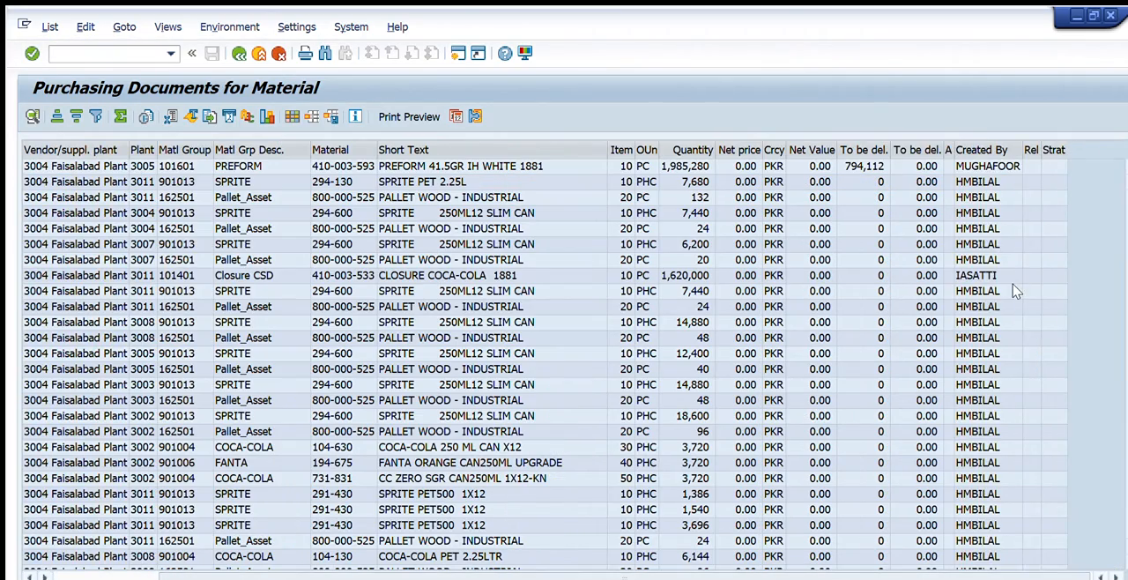
{"action": "scroll", "coordinate": [1016, 291], "scroll_direction": "down", "scroll_amount": 20}
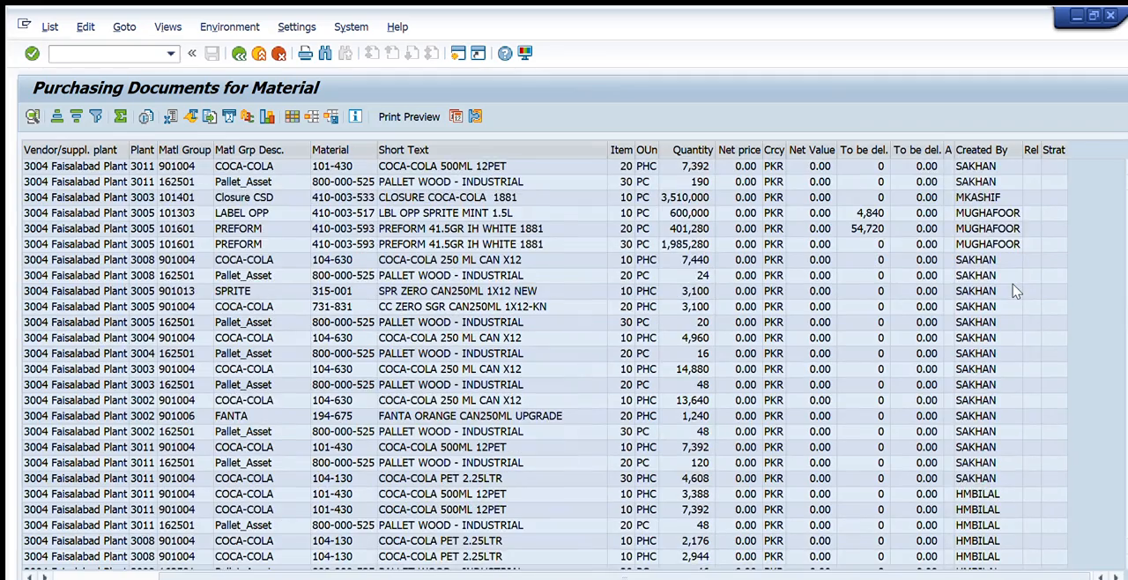
{"action": "scroll", "coordinate": [1015, 291], "scroll_direction": "down", "scroll_amount": 20}
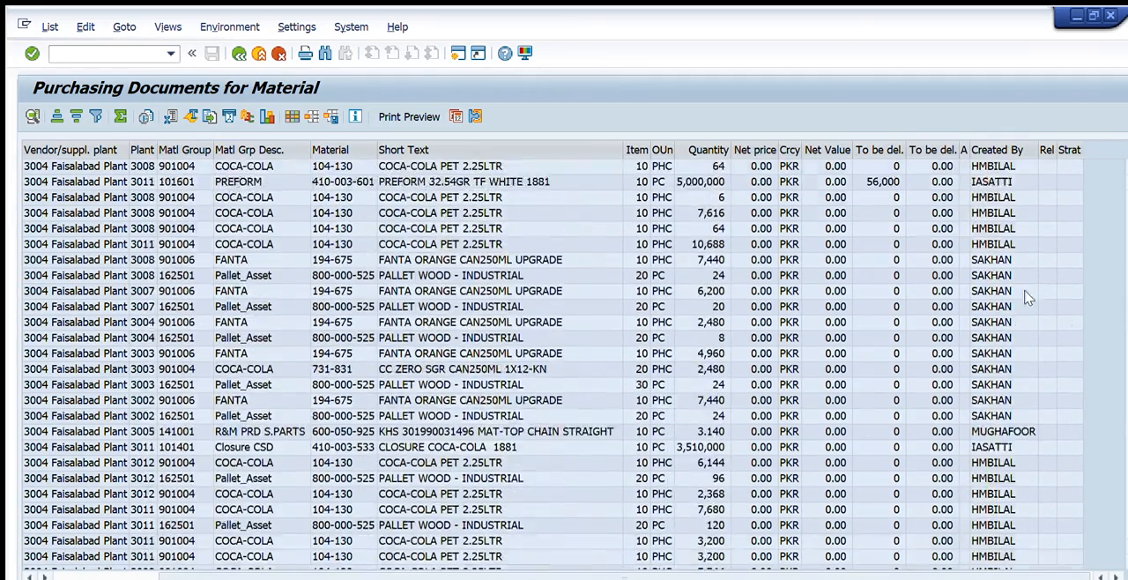
{"action": "scroll", "coordinate": [1027, 297], "scroll_direction": "down", "scroll_amount": 3}
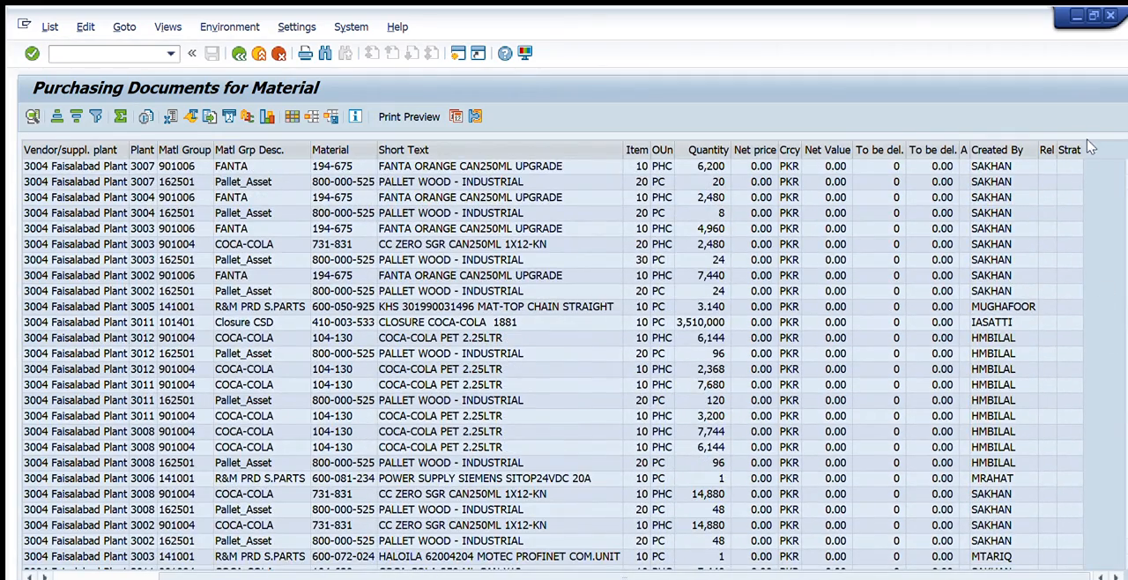
{"action": "scroll", "coordinate": [1092, 148], "scroll_direction": "down", "scroll_amount": 10}
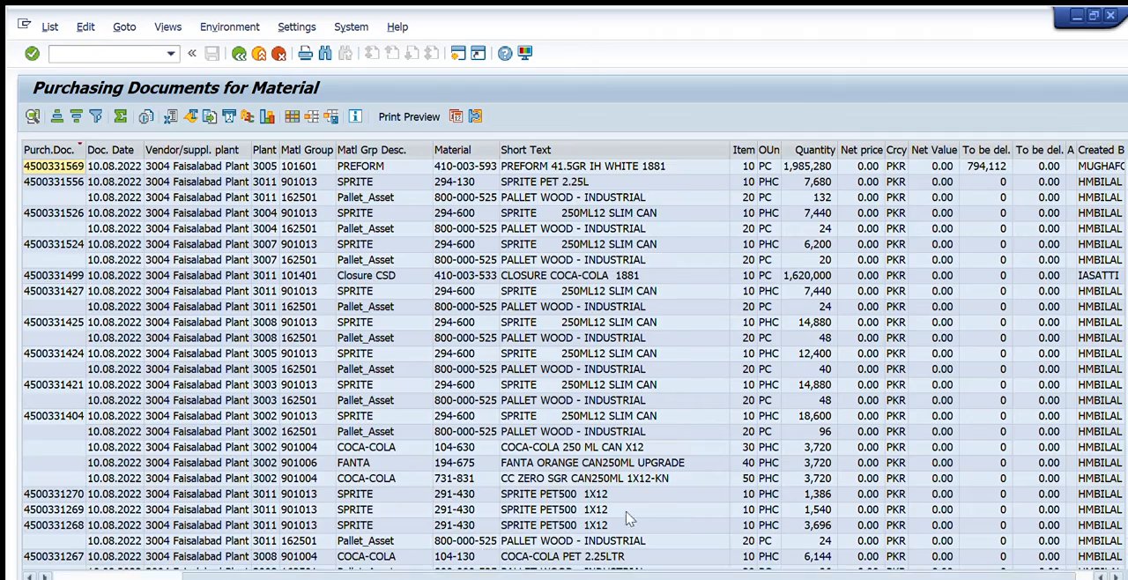
Examine the release indicator, strategy, release and release value columns across the whole document list.
{"action": "scroll", "coordinate": [627, 520], "scroll_direction": "right", "scroll_amount": 3}
{"action": "scroll", "coordinate": [927, 321], "scroll_direction": "down", "scroll_amount": 4}
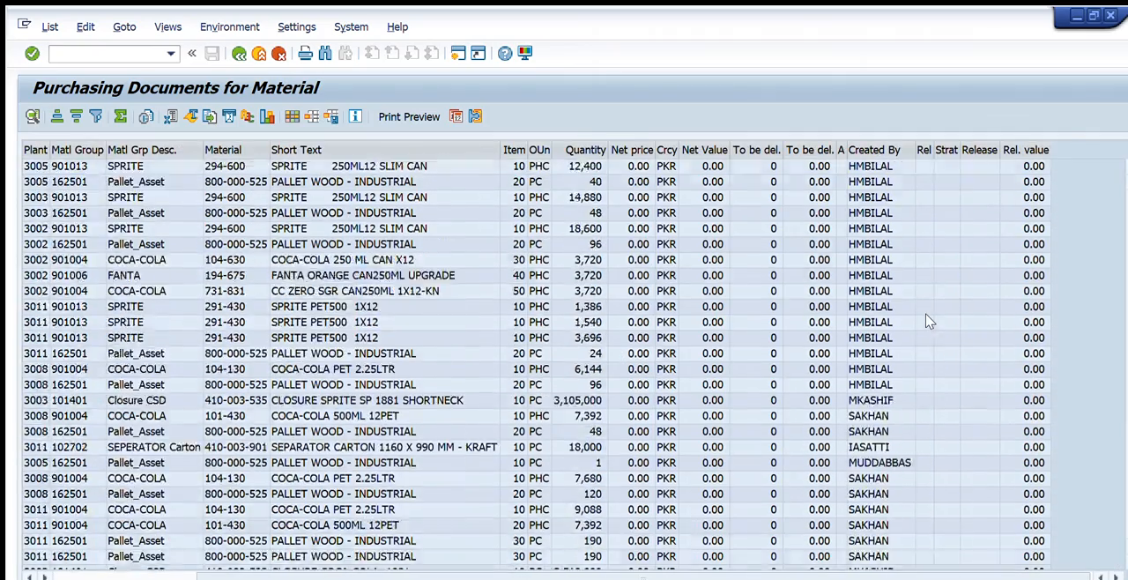
{"action": "scroll", "coordinate": [928, 322], "scroll_direction": "down", "scroll_amount": 10}
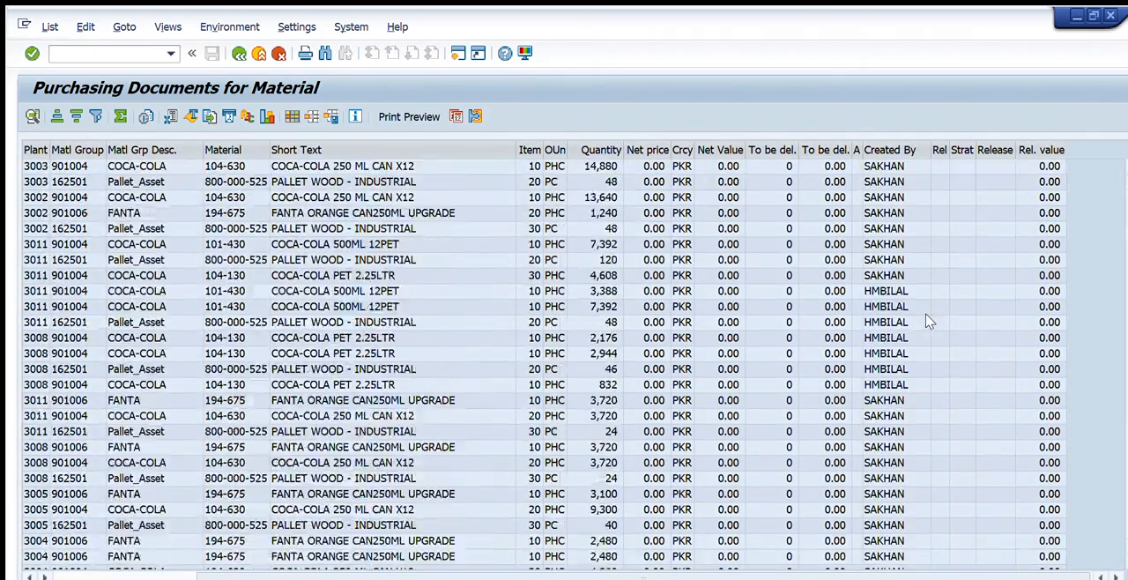
{"action": "scroll", "coordinate": [927, 322], "scroll_direction": "down", "scroll_amount": 8}
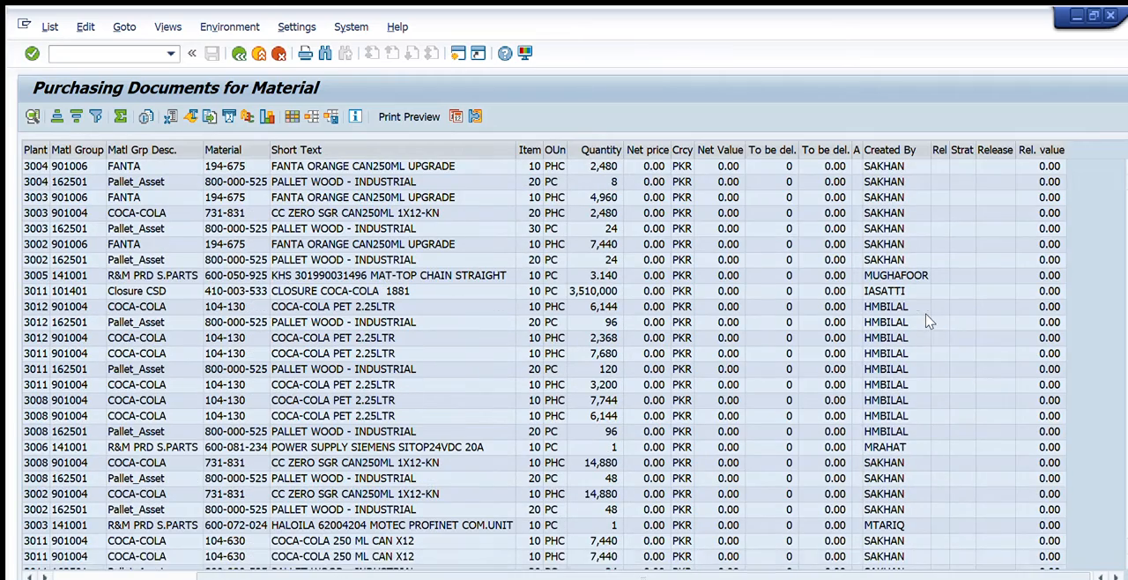
{"action": "left_click", "coordinate": [1115, 492]}
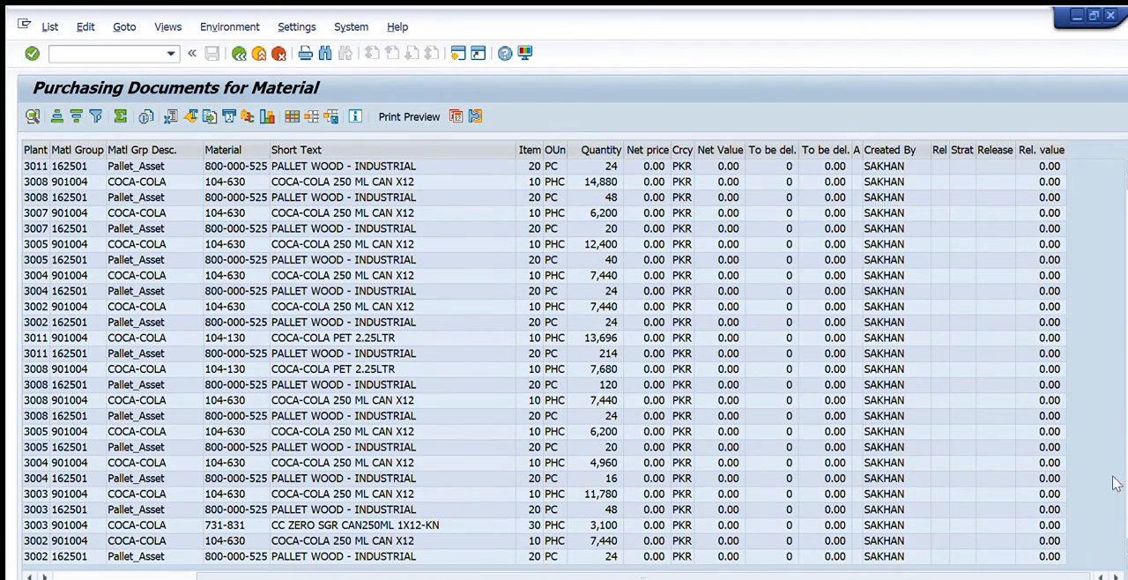
{"action": "left_click", "coordinate": [1109, 160]}
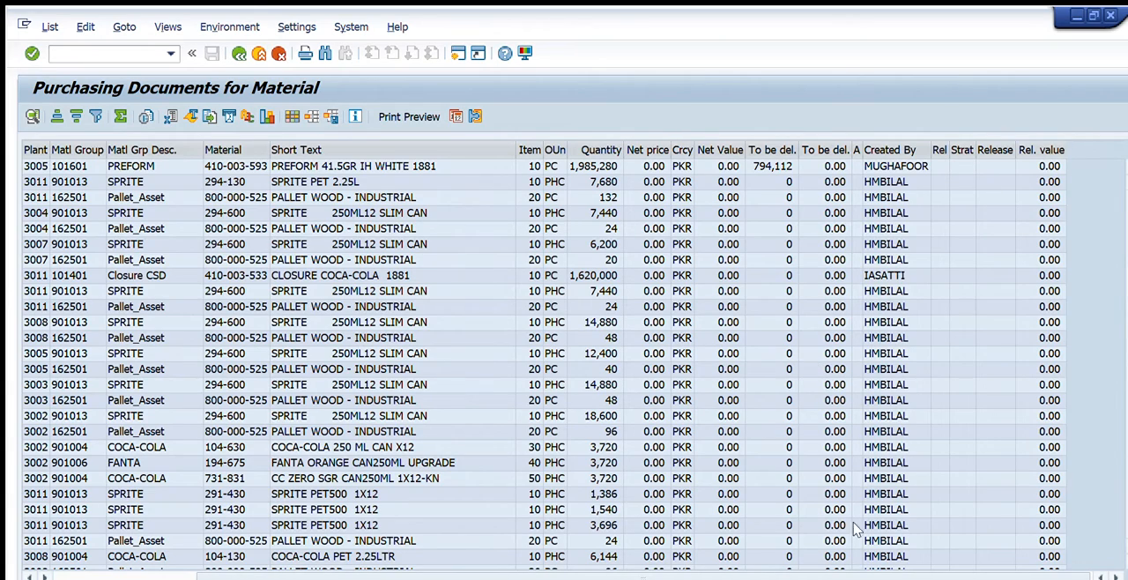
{"action": "scroll", "coordinate": [939, 257], "scroll_direction": "down", "scroll_amount": 2}
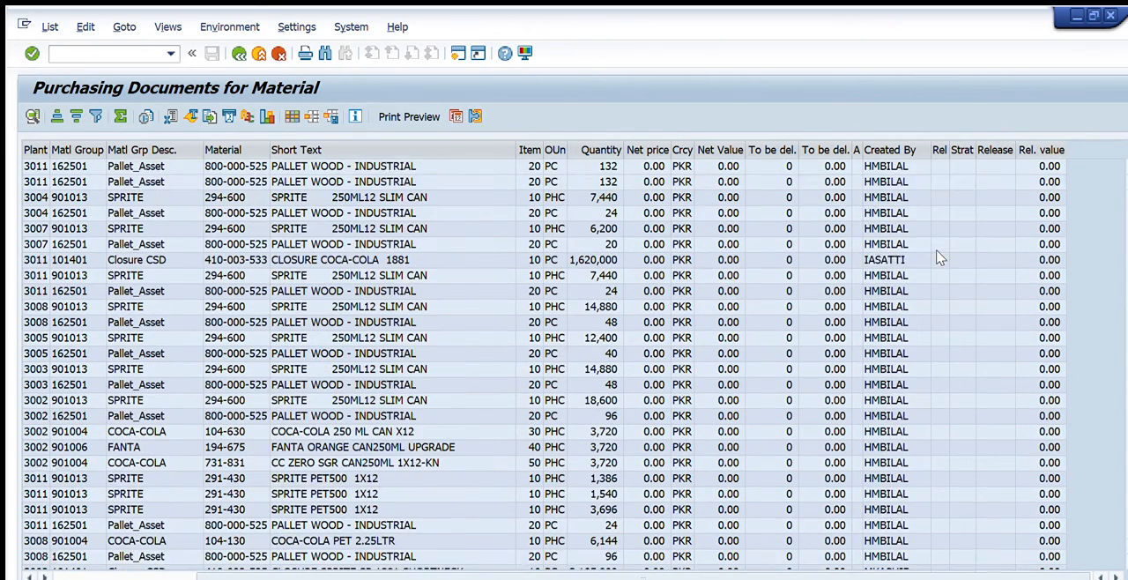
{"action": "scroll", "coordinate": [939, 257], "scroll_direction": "up", "scroll_amount": 1}
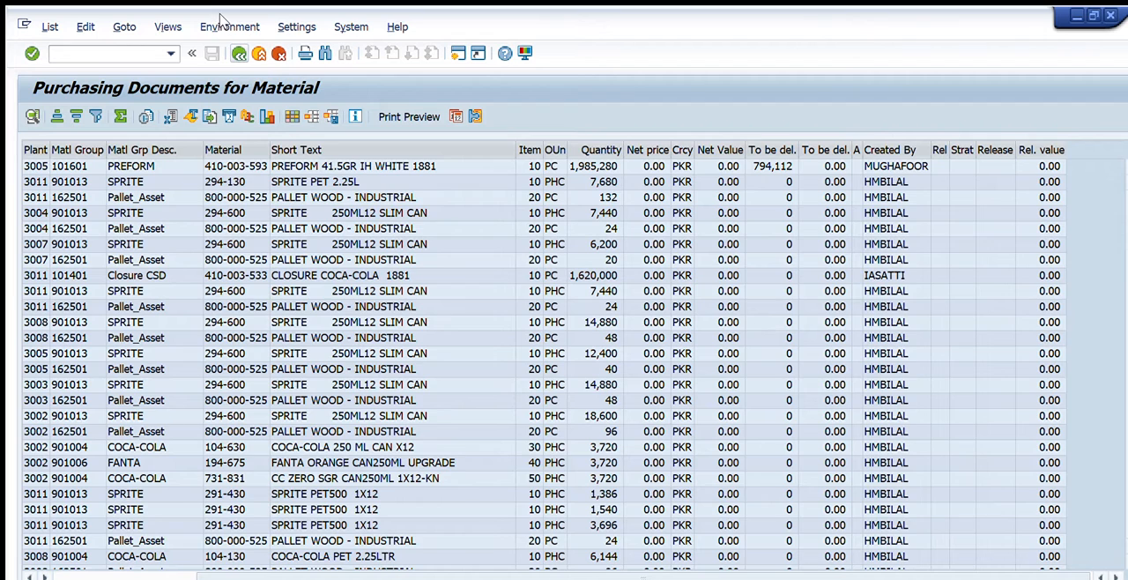
Leave the material-based report and open the Purchasing Documents per Vendor report.
{"action": "key", "text": "F3"}
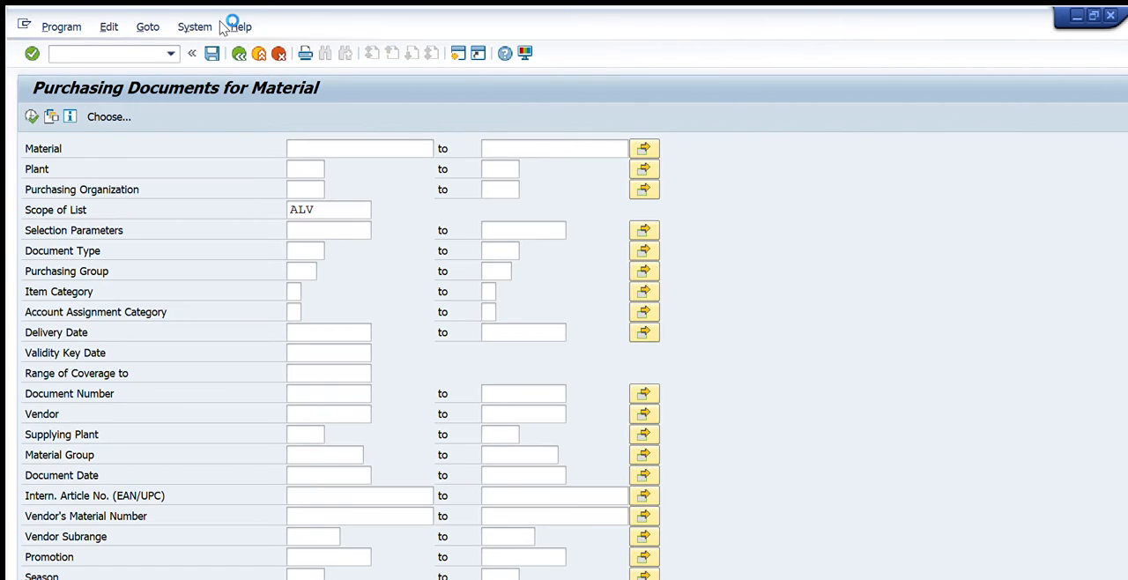
{"action": "key", "text": "F3"}
{"action": "type", "text": "me2l"}
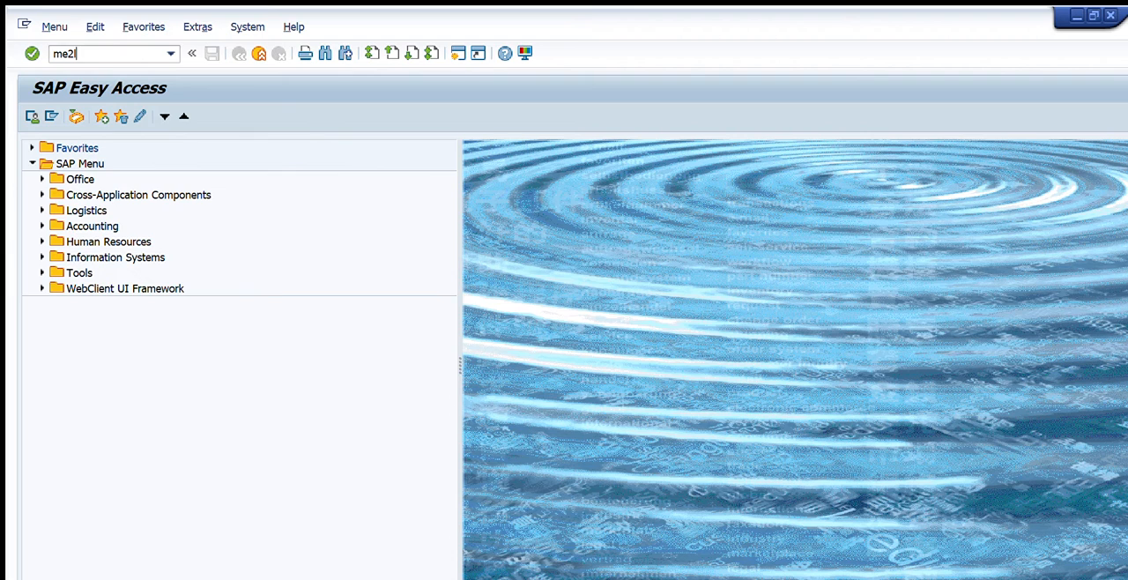
{"action": "key", "text": "Return"}
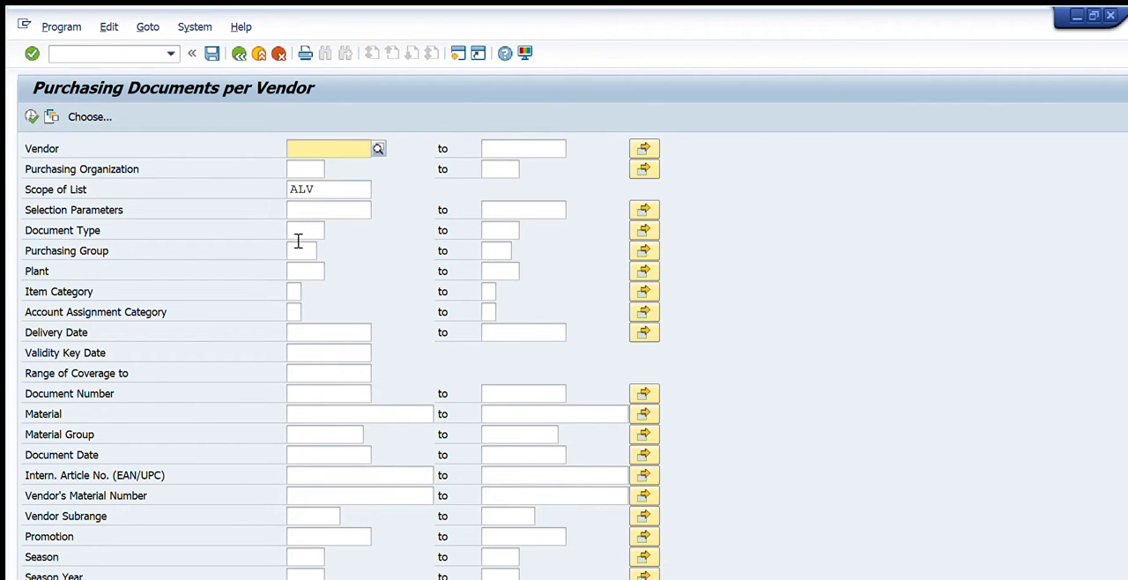
Restrict the vendor-based selection to plant 3004.
{"action": "left_click", "coordinate": [298, 271]}
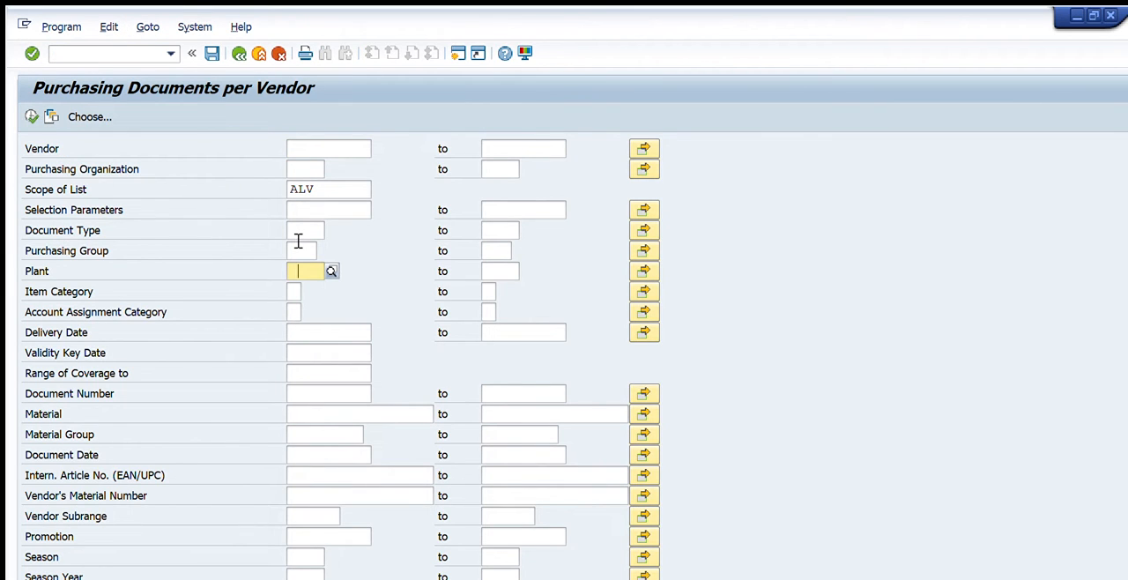
{"action": "type", "text": "3004"}
{"action": "key", "text": "Return"}
Set the document date range to 01.08.2022 through 10.08.2022 and run the vendor-based report.
{"action": "left_click", "coordinate": [304, 453]}
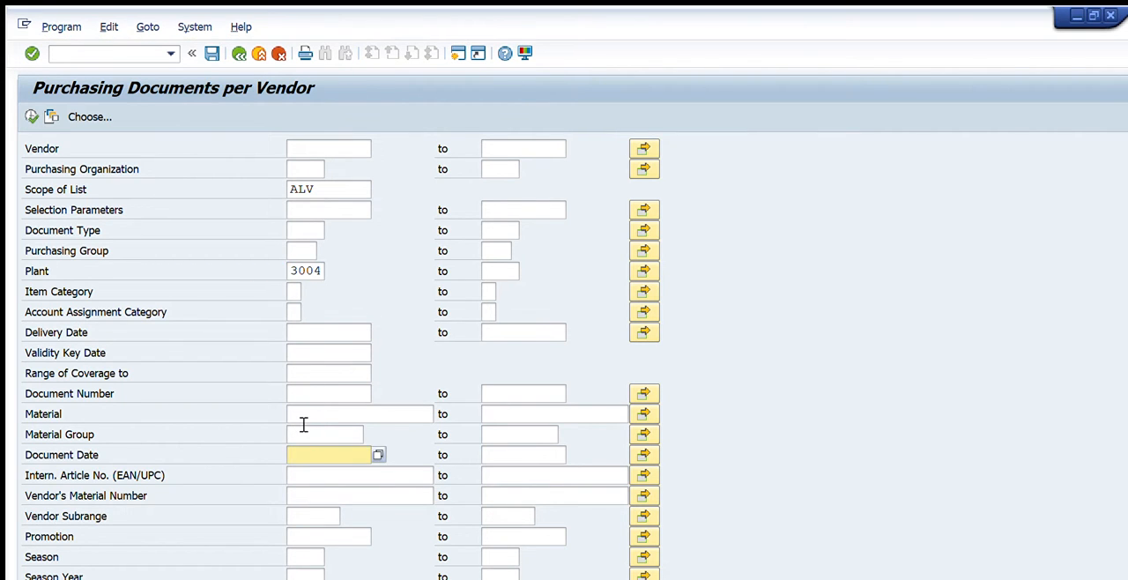
{"action": "type", "text": "1.8.2022"}
{"action": "key", "text": "Tab"}
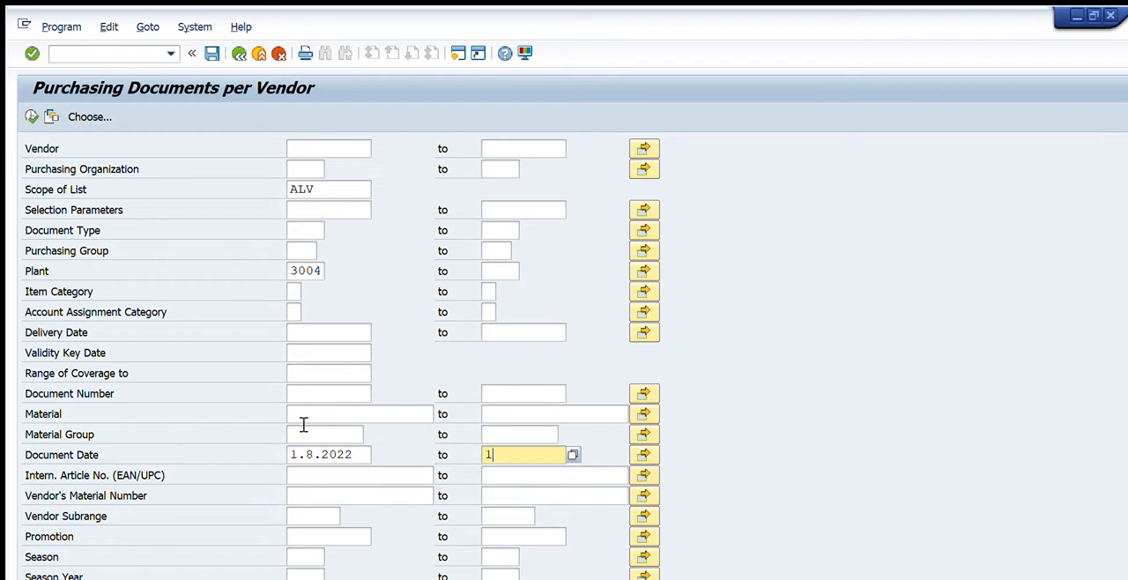
{"action": "type", "text": "10.08.2022"}
{"action": "key", "text": "Return"}
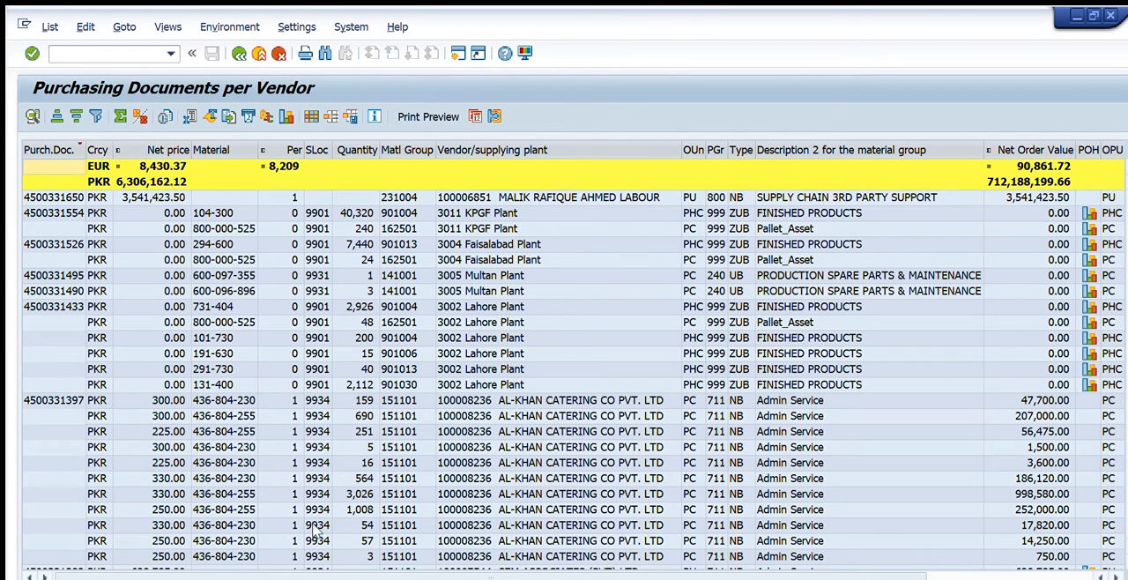
Widen the release indicator column of the vendor-based list until its full heading fits.
{"action": "left_click_drag", "start_coordinate": [321, 577], "coordinate": [652, 575]}
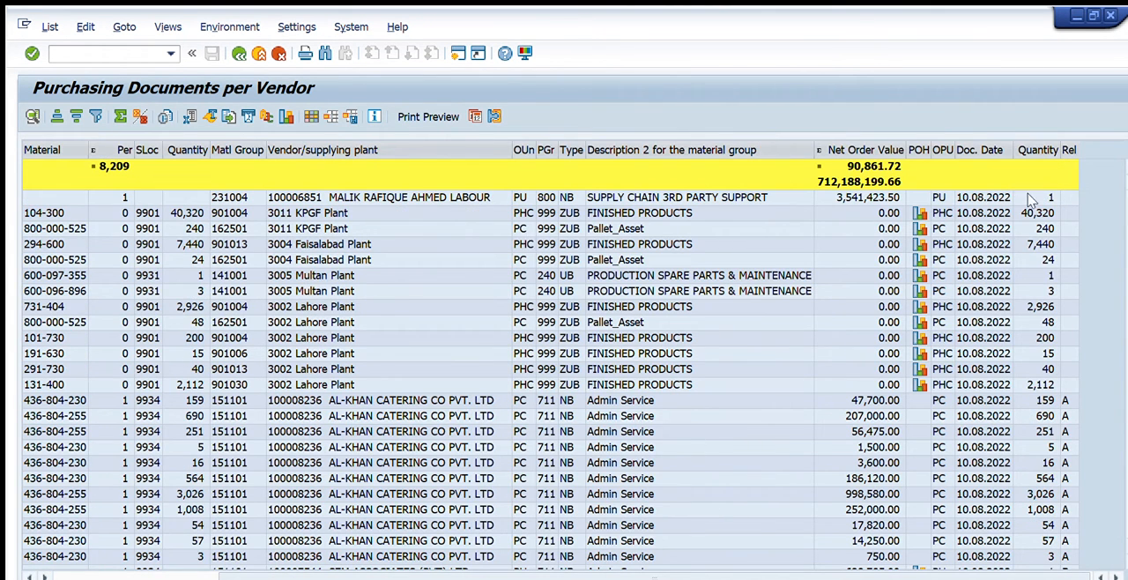
{"action": "left_click_drag", "start_coordinate": [1068, 119], "coordinate": [1091, 125]}
{"action": "left_click", "coordinate": [1079, 123]}
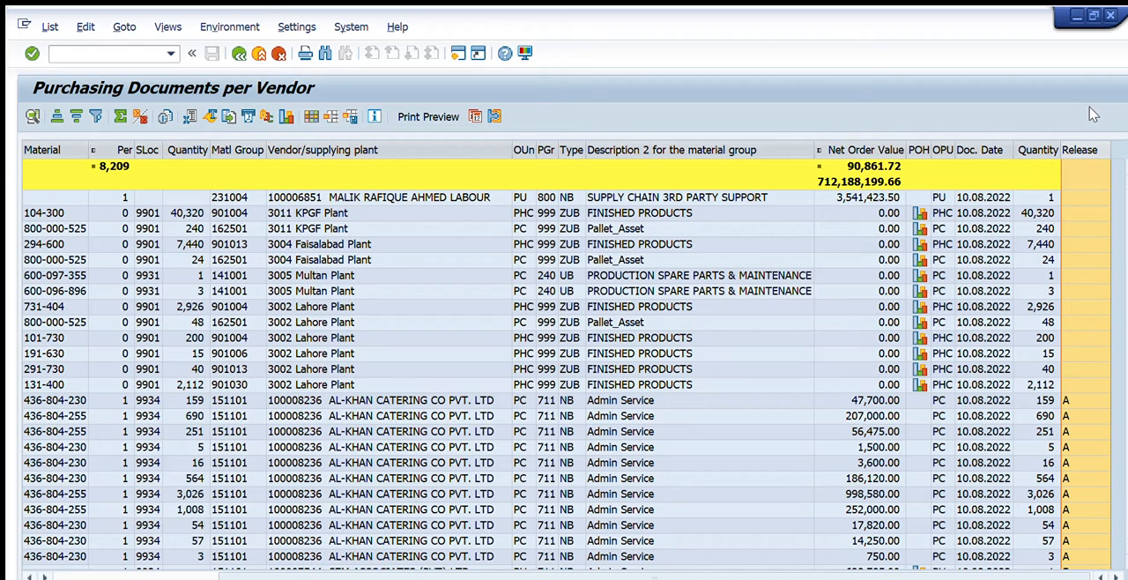
{"action": "double_click", "coordinate": [1101, 115]}
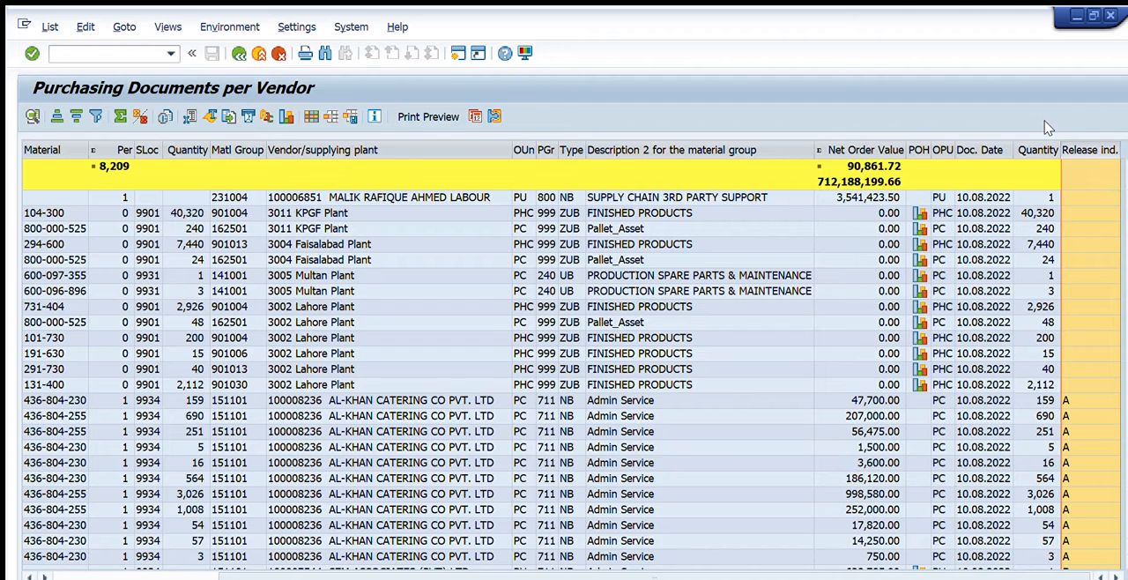
Narrow the quantity column beside the release indicator and adjust the release indicator column's width.
{"action": "left_click_drag", "start_coordinate": [1051, 127], "coordinate": [1007, 127]}
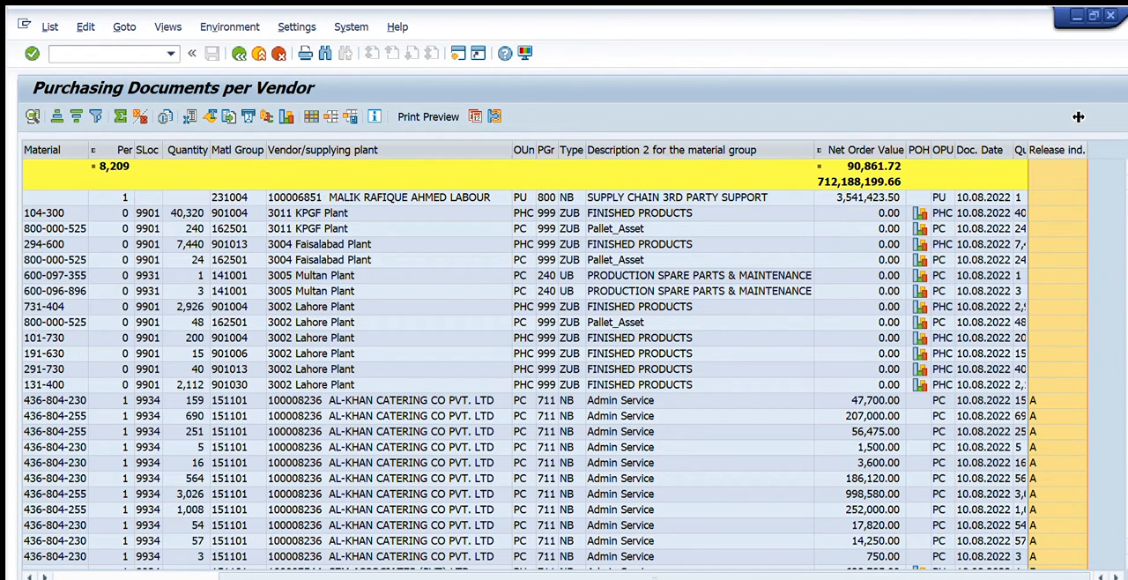
{"action": "left_click_drag", "start_coordinate": [1080, 116], "coordinate": [1114, 117]}
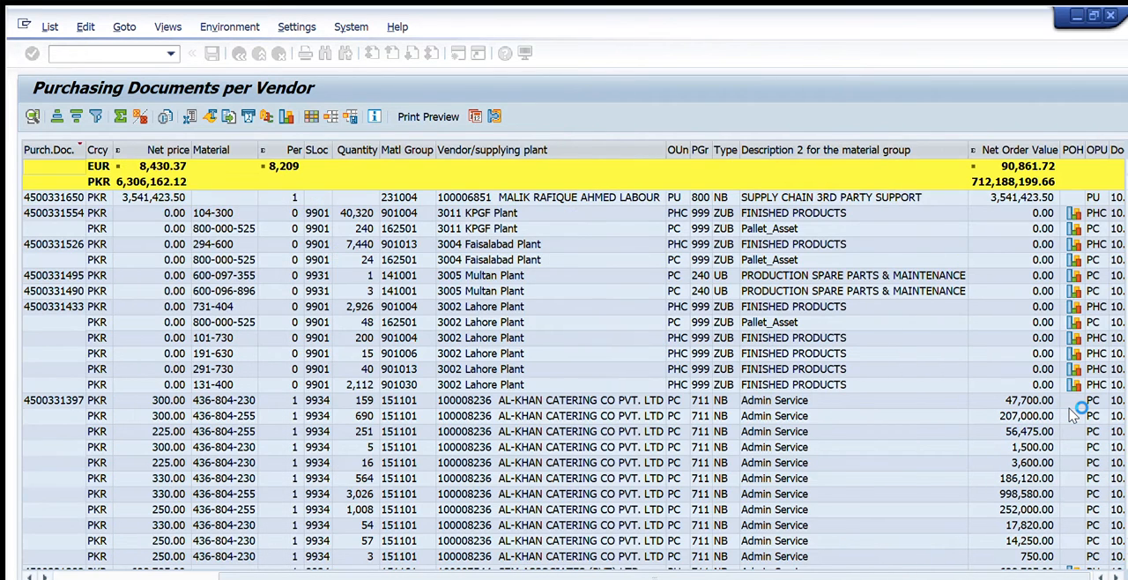
Compare the release indicators with the purchasing document numbers of the Admin Service items for AL-KHAN CATERING and SZM ASSOCIATES.
{"action": "scroll", "coordinate": [868, 552], "scroll_direction": "right", "scroll_amount": 3}
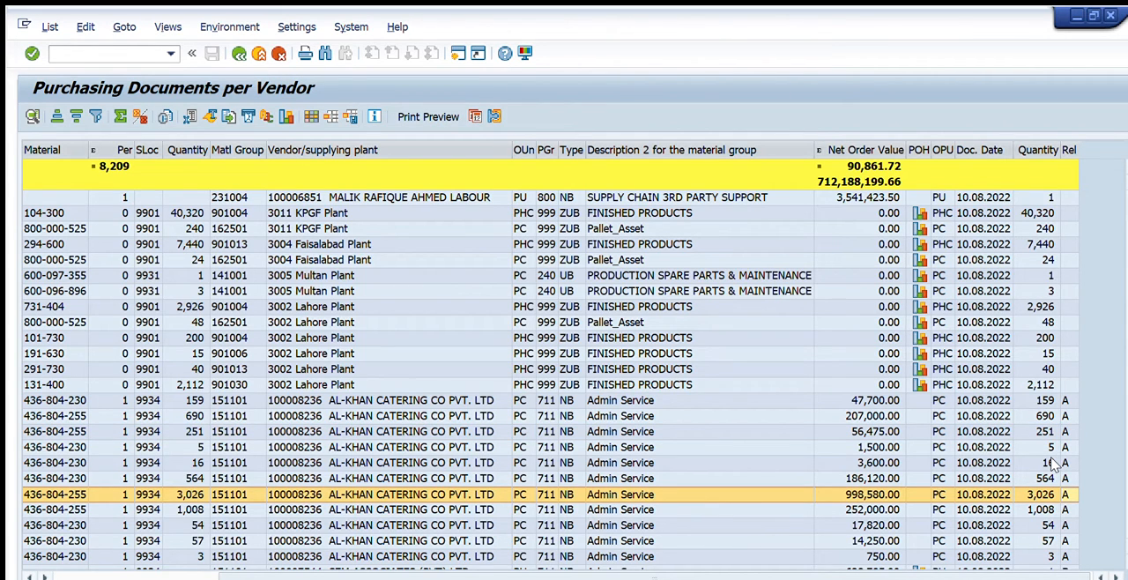
{"action": "scroll", "coordinate": [1054, 464], "scroll_direction": "down", "scroll_amount": 5}
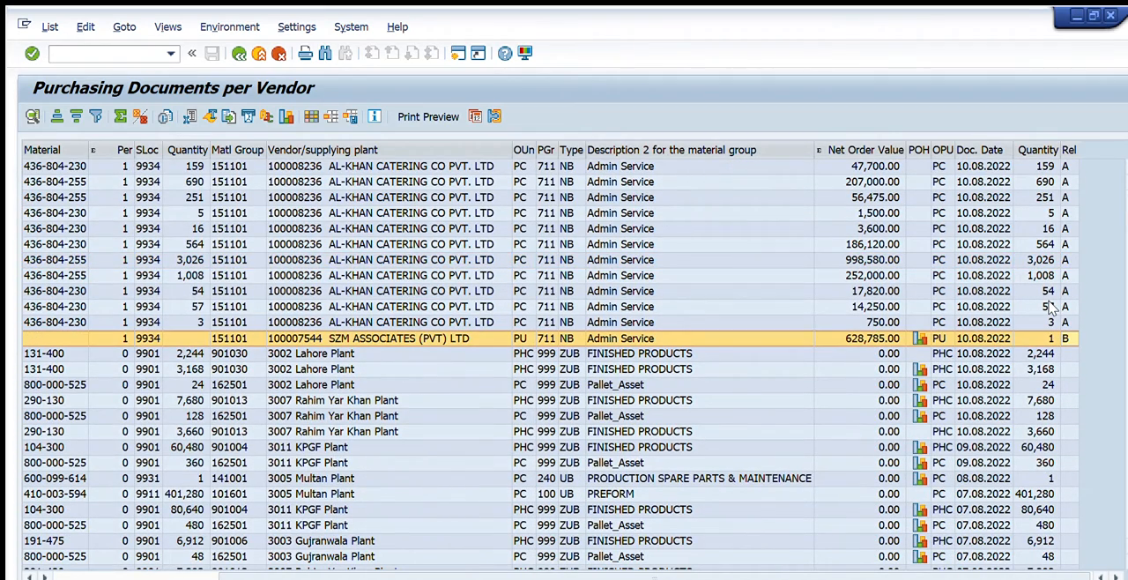
{"action": "key", "text": "Left"}
{"action": "key", "text": "Left"}
{"action": "key", "text": "Left"}
{"action": "key", "text": "Left"}
{"action": "key", "text": "Left"}
{"action": "key", "text": "Left"}
{"action": "key", "text": "Left"}
{"action": "key", "text": "Left"}
{"action": "key", "text": "Left"}
{"action": "key", "text": "Left"}
{"action": "key", "text": "Left"}
{"action": "key", "text": "Left"}
{"action": "key", "text": "Left"}
{"action": "key", "text": "Left"}
{"action": "key", "text": "Left"}
{"action": "key", "text": "Left"}
{"action": "key", "text": "Left"}
{"action": "key", "text": "Left"}
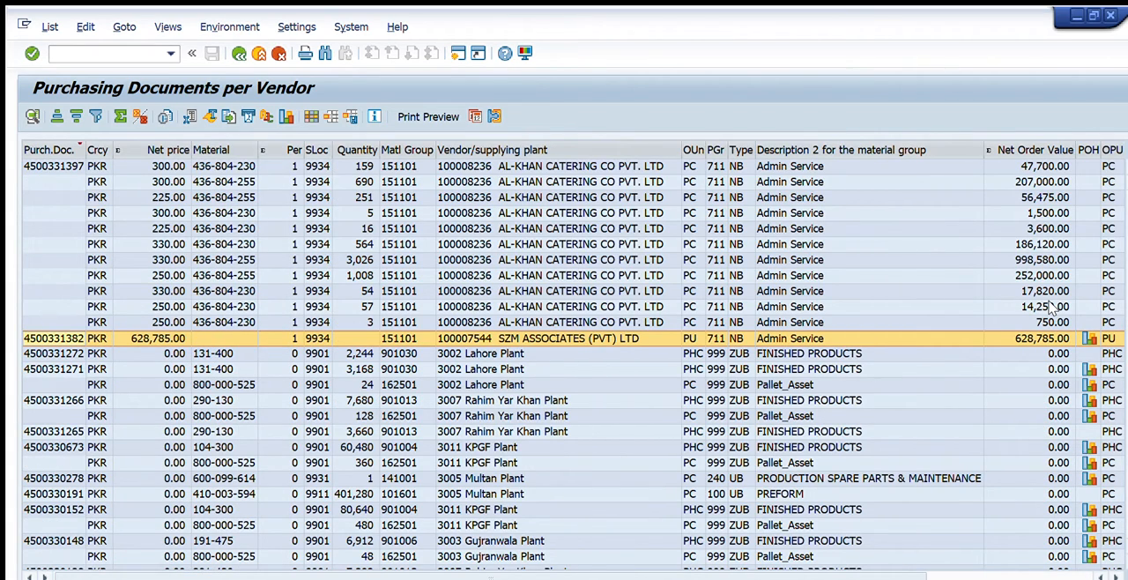
{"action": "key", "text": "Right"}
{"action": "key", "text": "Right"}
{"action": "key", "text": "Right"}
{"action": "key", "text": "Right"}
{"action": "key", "text": "Right"}
{"action": "key", "text": "Right"}
{"action": "key", "text": "Right"}
{"action": "key", "text": "Right"}
{"action": "key", "text": "Right"}
{"action": "key", "text": "Right"}
{"action": "key", "text": "Right"}
{"action": "key", "text": "Right"}
{"action": "key", "text": "Right"}
{"action": "key", "text": "Right"}
{"action": "key", "text": "Right"}
{"action": "key", "text": "Right"}
{"action": "key", "text": "Right"}
{"action": "key", "text": "Right"}
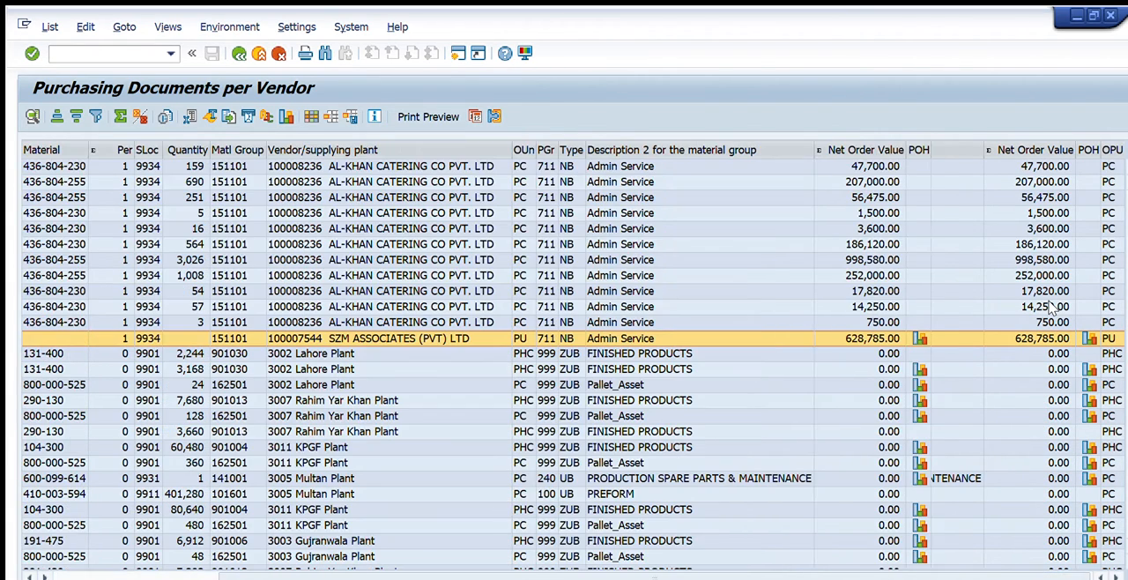
{"action": "key", "text": "Left"}
{"action": "key", "text": "Left"}
{"action": "key", "text": "Left"}
{"action": "key", "text": "Left"}
{"action": "key", "text": "Left"}
{"action": "key", "text": "Left"}
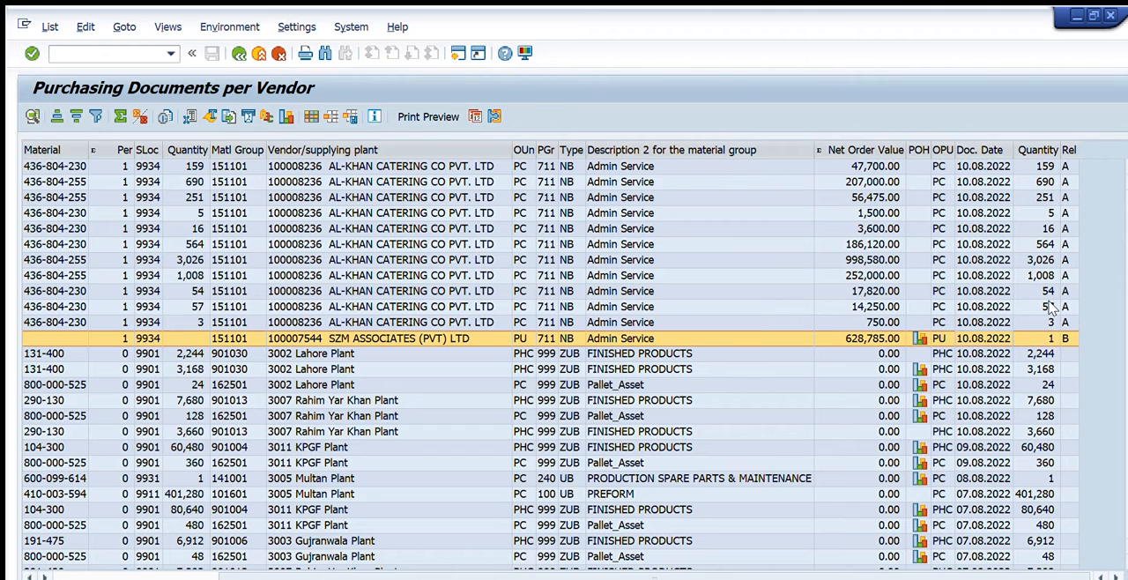
{"action": "key", "text": "Left"}
{"action": "key", "text": "Left"}
{"action": "key", "text": "Left"}
{"action": "key", "text": "Left"}
{"action": "key", "text": "Left"}
{"action": "key", "text": "Left"}
{"action": "key", "text": "Left"}
{"action": "key", "text": "Left"}
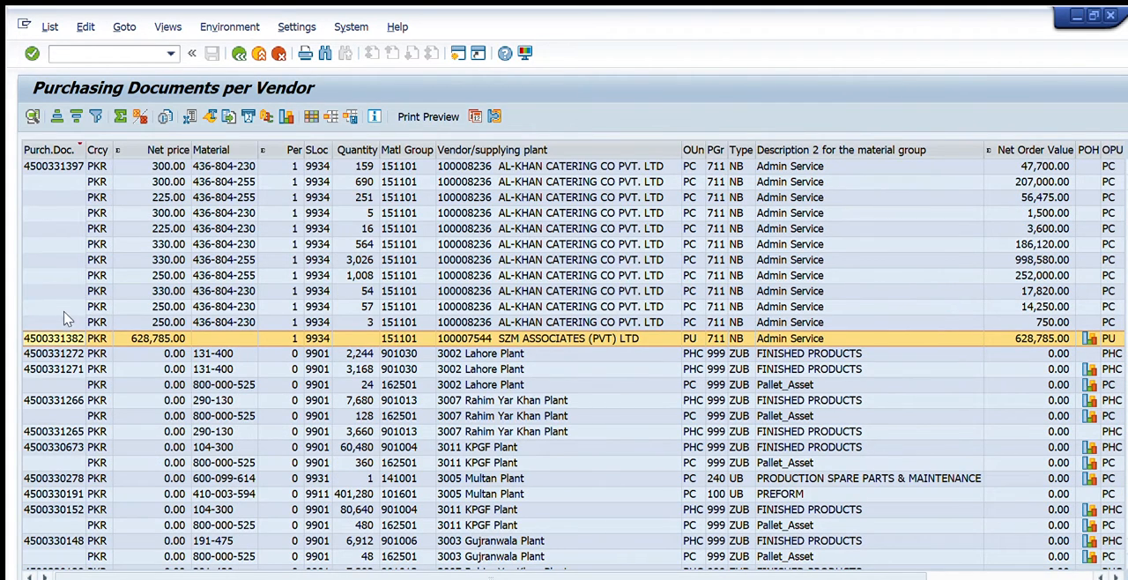
Review the release strategy of the SZM ASSOCIATES purchase order with release indicator B and return to the vendor list.
{"action": "key", "text": "F2"}
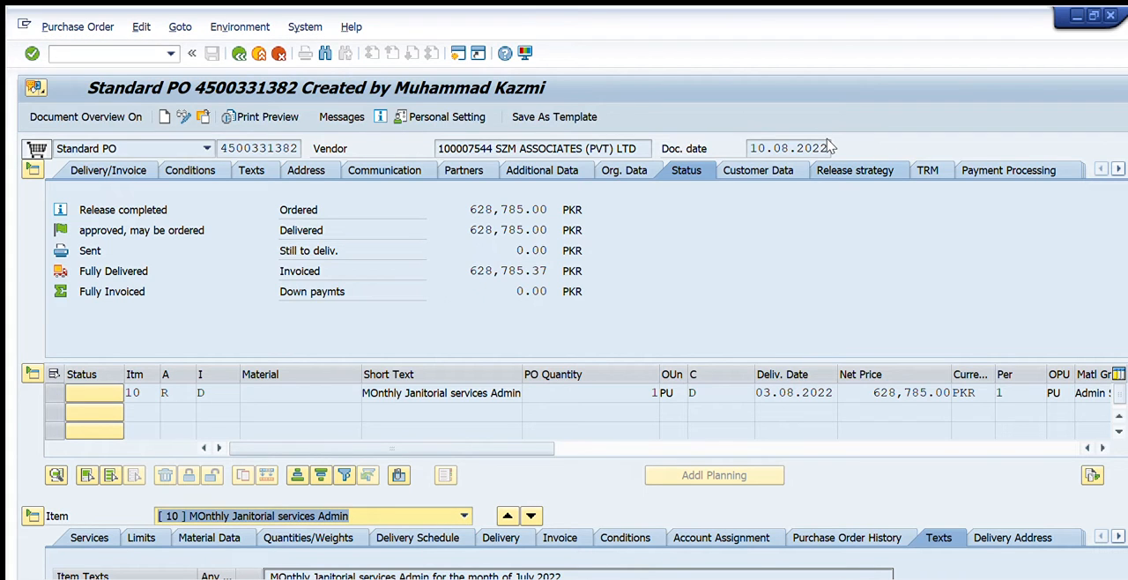
{"action": "left_click", "coordinate": [833, 169]}
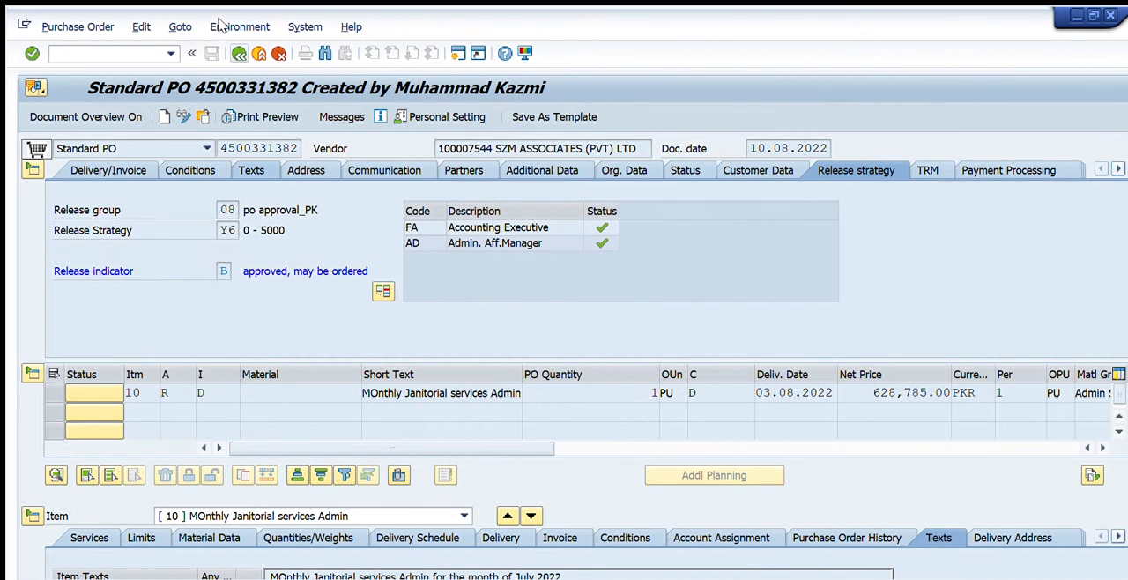
{"action": "key", "text": "F3"}
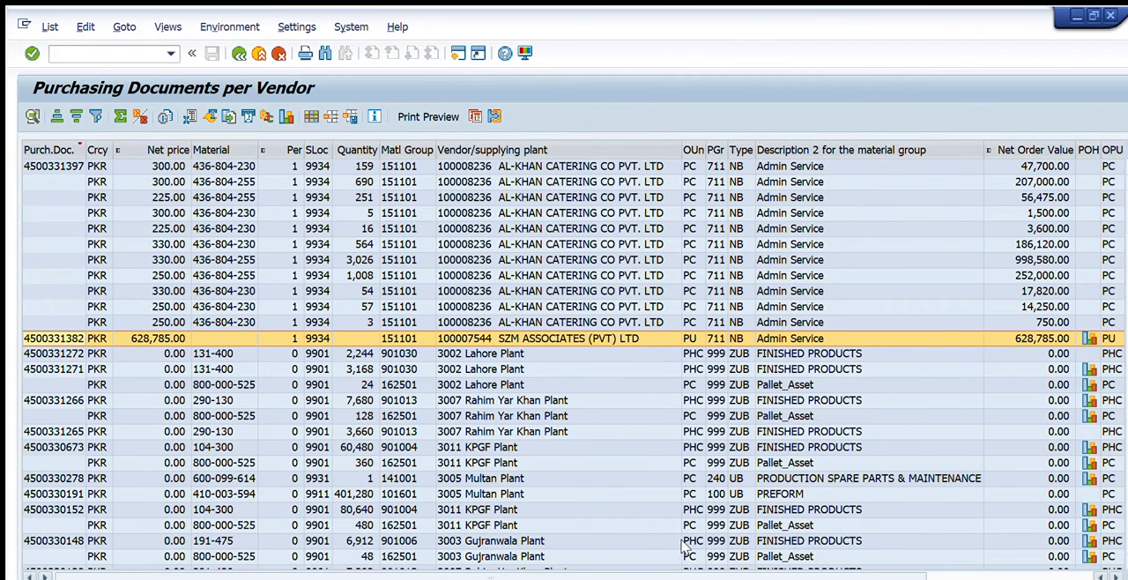
Review the release strategy of the AL-KHAN CATERING purchase order with release indicator A and return to the vendor list.
{"action": "scroll", "coordinate": [888, 543], "scroll_direction": "right", "scroll_amount": 5}
{"action": "left_click", "coordinate": [1052, 222]}
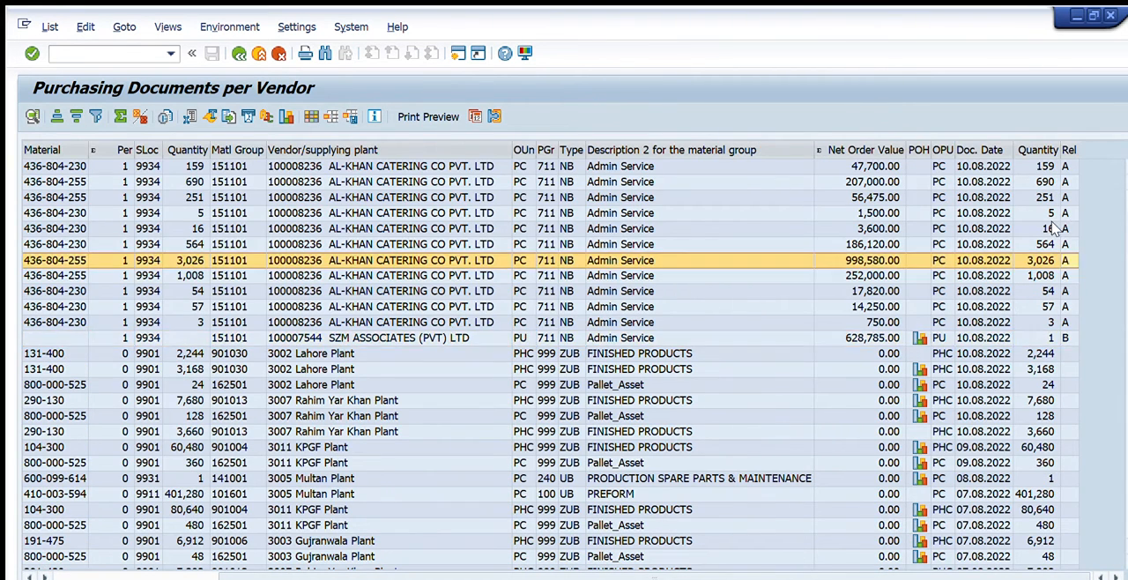
{"action": "scroll", "coordinate": [832, 540], "scroll_direction": "left", "scroll_amount": 5}
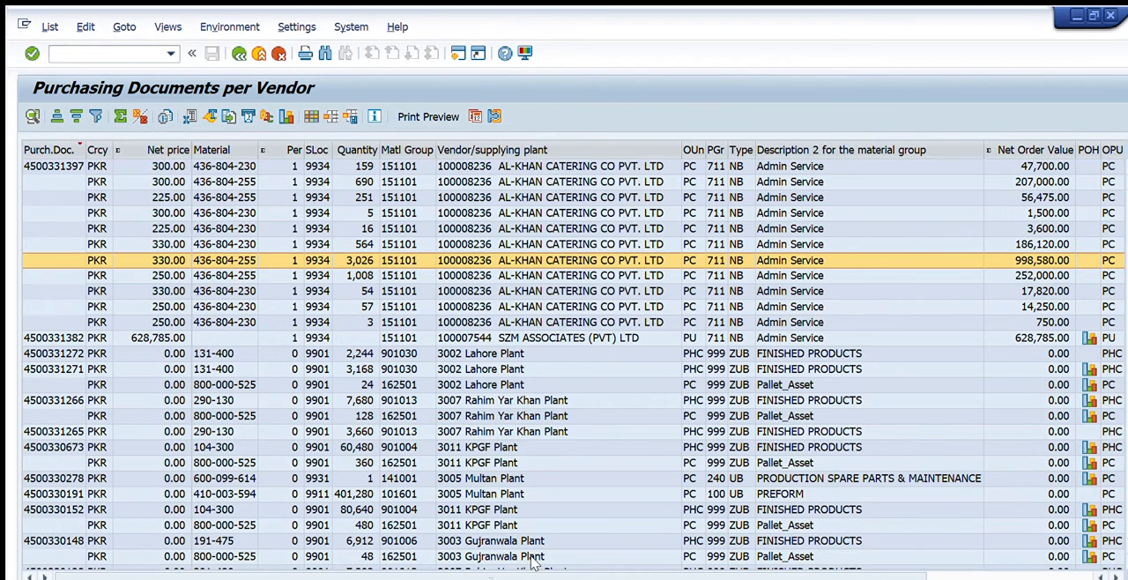
{"action": "double_click", "coordinate": [39, 178]}
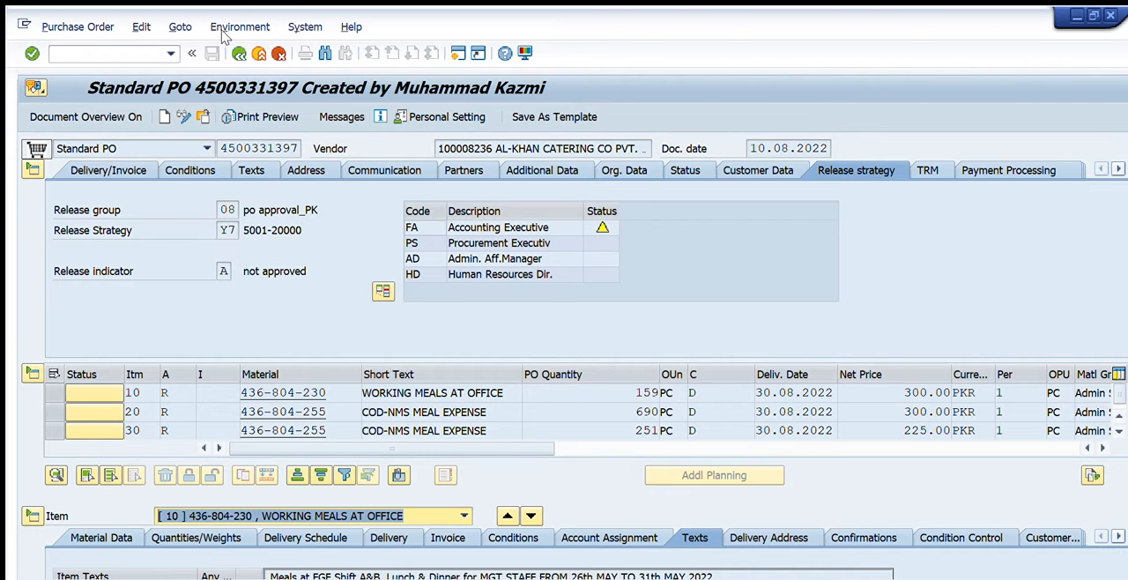
{"action": "left_click", "coordinate": [238, 53]}
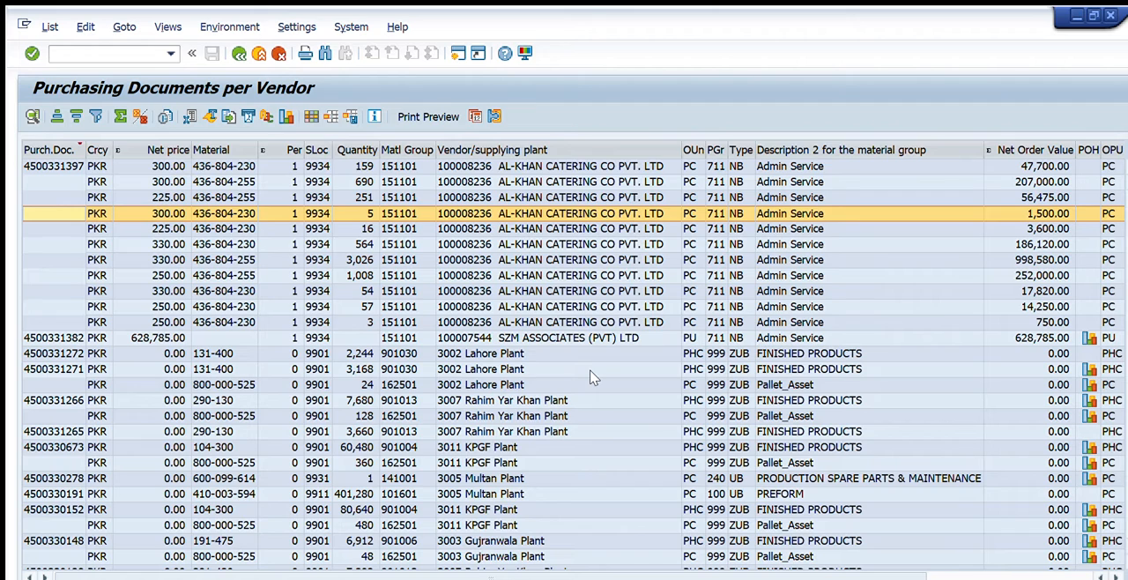
Examine the release indicator column and the item rows grouped under each purchasing document in the vendor-based list.
{"action": "scroll", "coordinate": [784, 542], "scroll_direction": "right", "scroll_amount": 1}
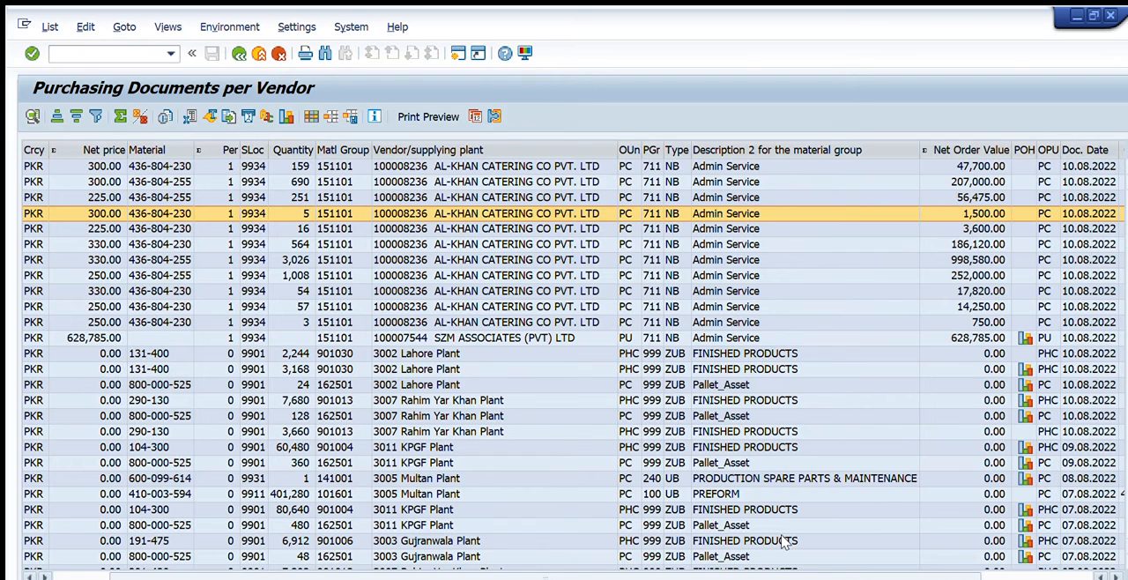
{"action": "scroll", "coordinate": [806, 548], "scroll_direction": "right", "scroll_amount": 1}
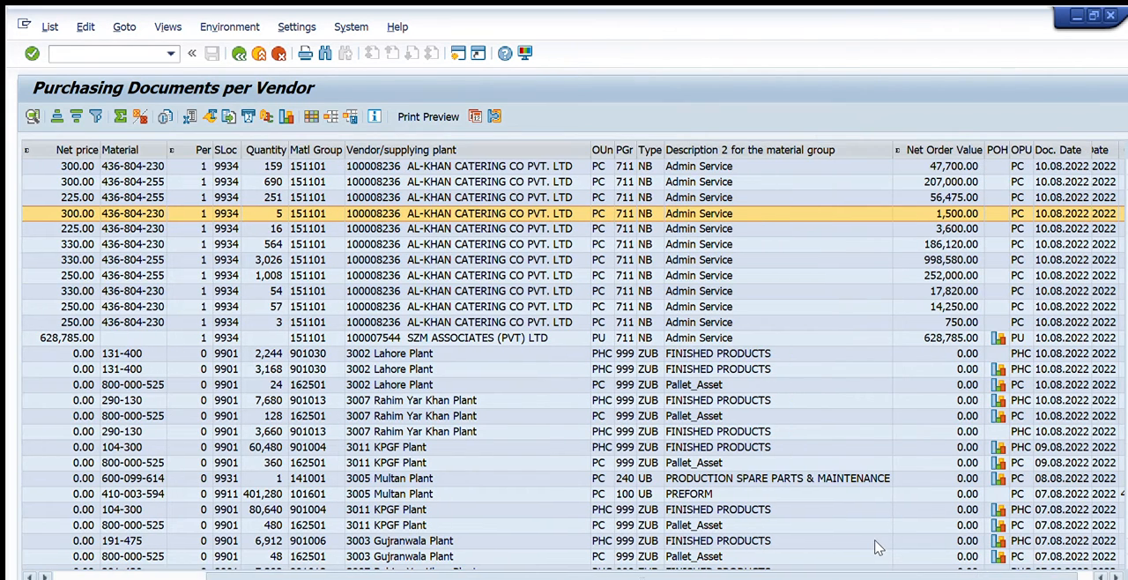
{"action": "scroll", "coordinate": [876, 476], "scroll_direction": "right", "scroll_amount": 1}
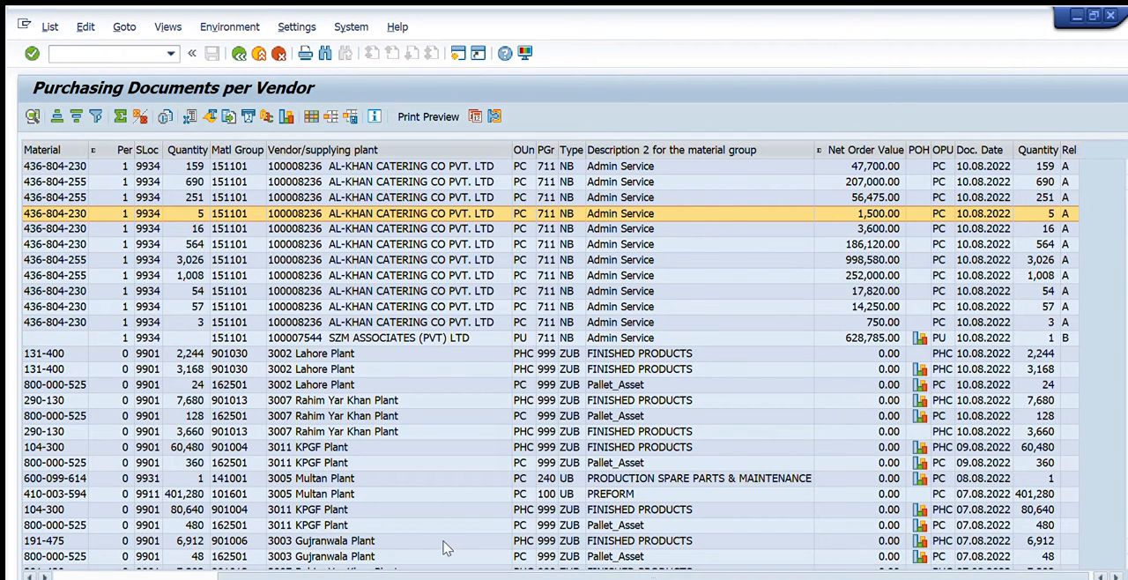
{"action": "scroll", "coordinate": [445, 547], "scroll_direction": "left", "scroll_amount": 2}
{"action": "scroll", "coordinate": [176, 463], "scroll_direction": "left", "scroll_amount": 1}
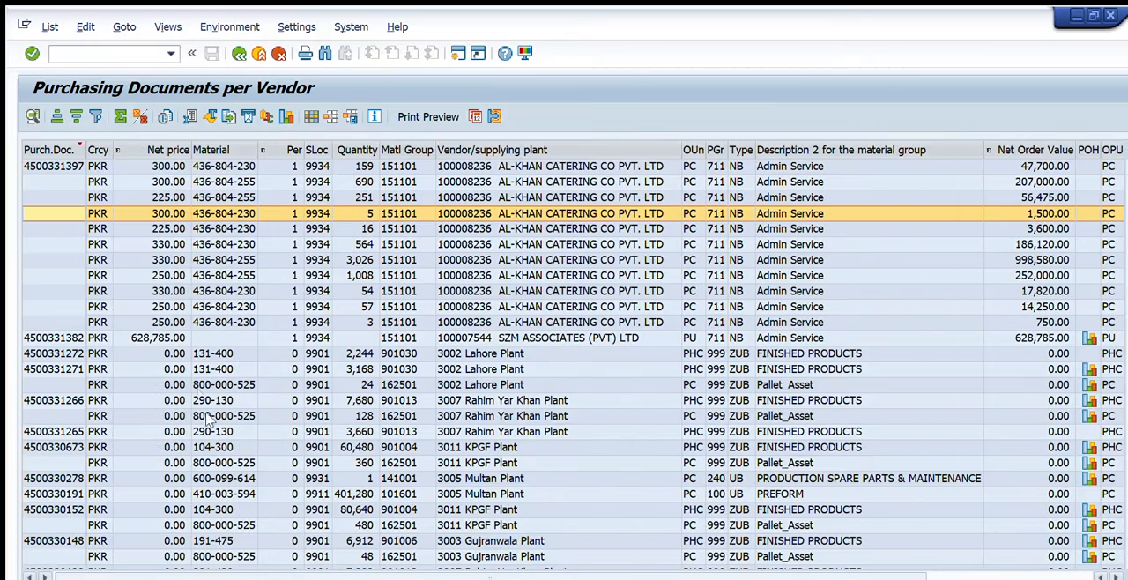
{"action": "scroll", "coordinate": [109, 291], "scroll_direction": "up", "scroll_amount": 5}
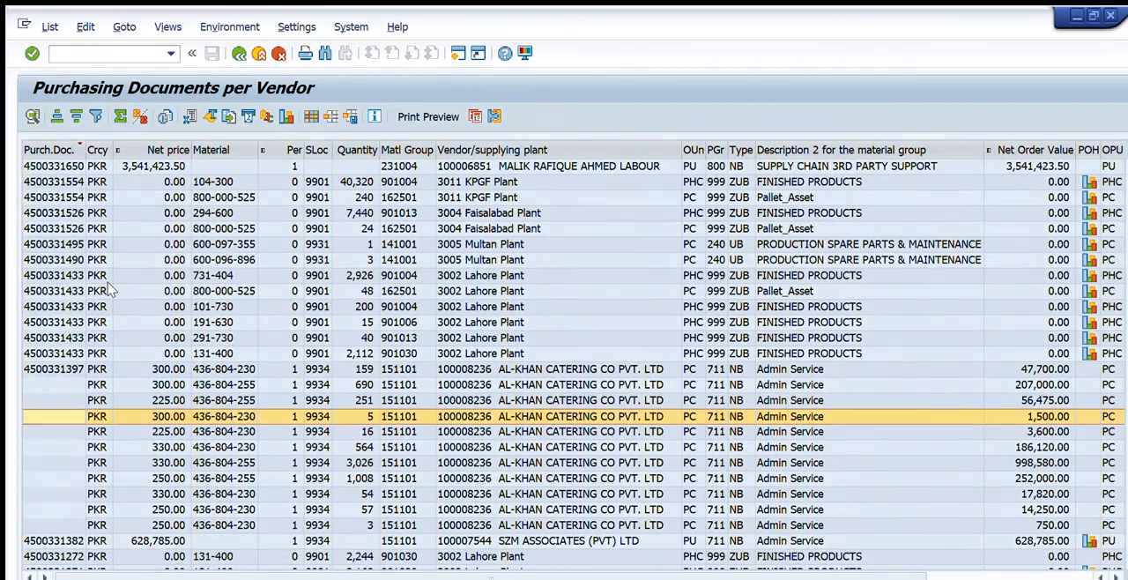
{"action": "left_click", "coordinate": [92, 305]}
{"action": "left_click", "coordinate": [25, 290]}
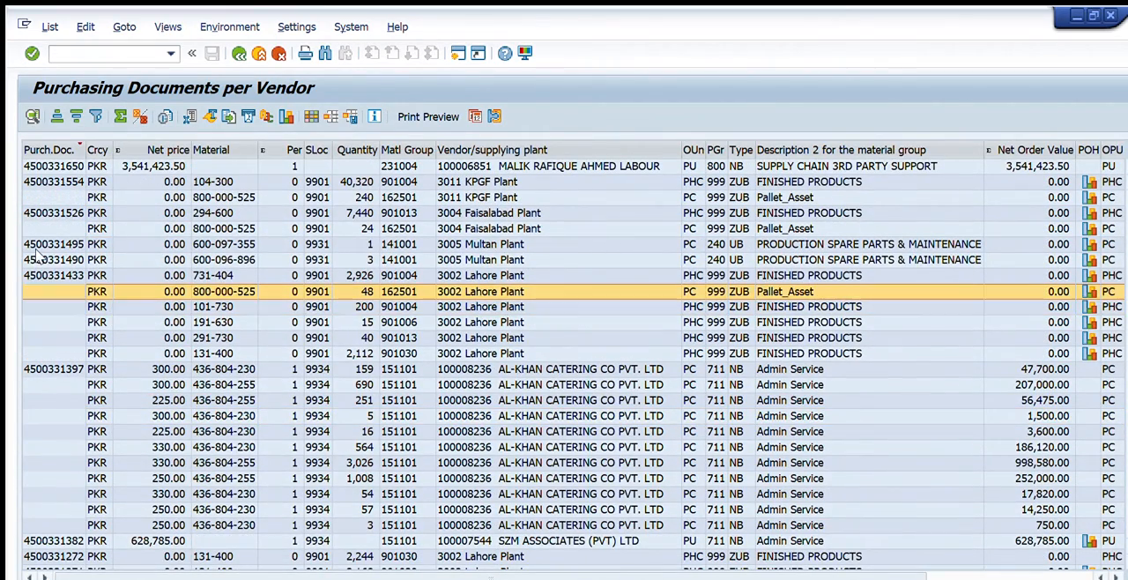
{"action": "left_click", "coordinate": [247, 400]}
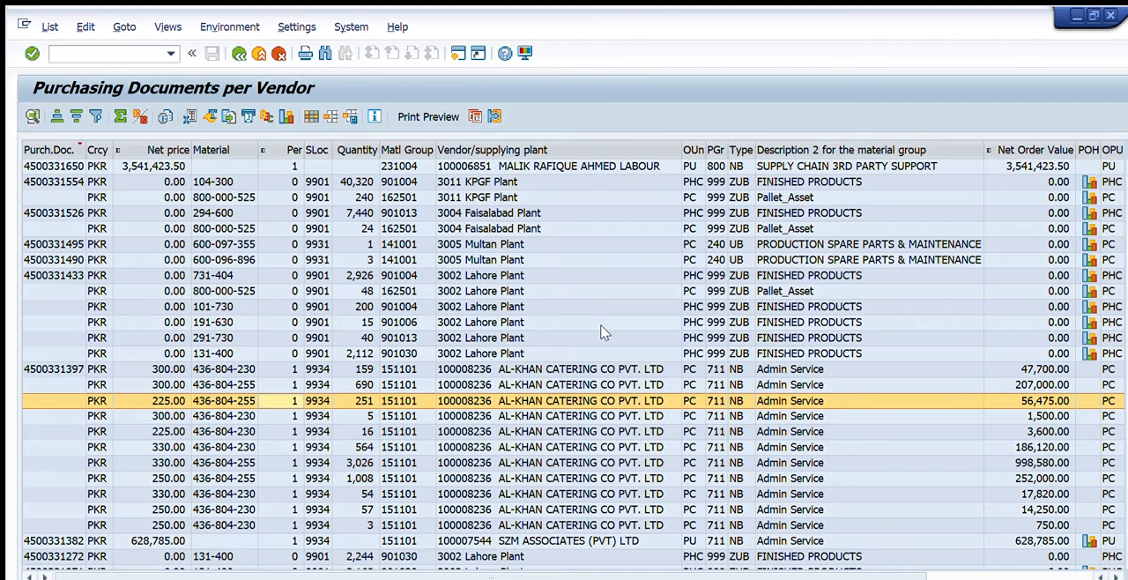